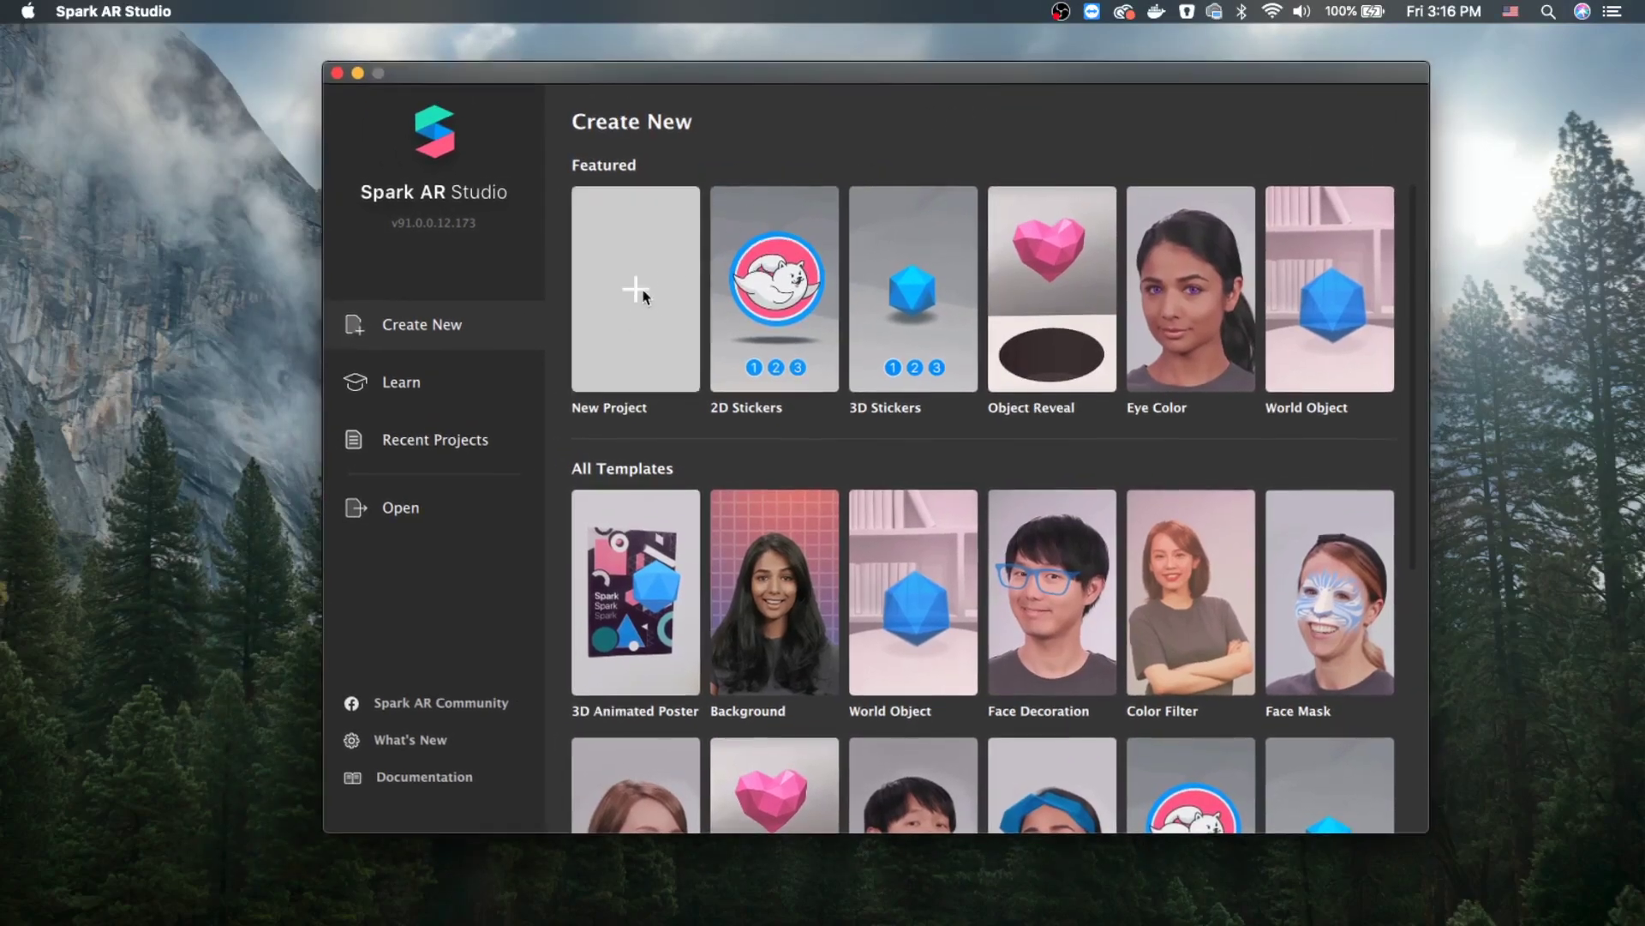
Create a new blank Spark AR project and move its window higher on the desktop
{"action": "left_click", "coordinate": [644, 295]}
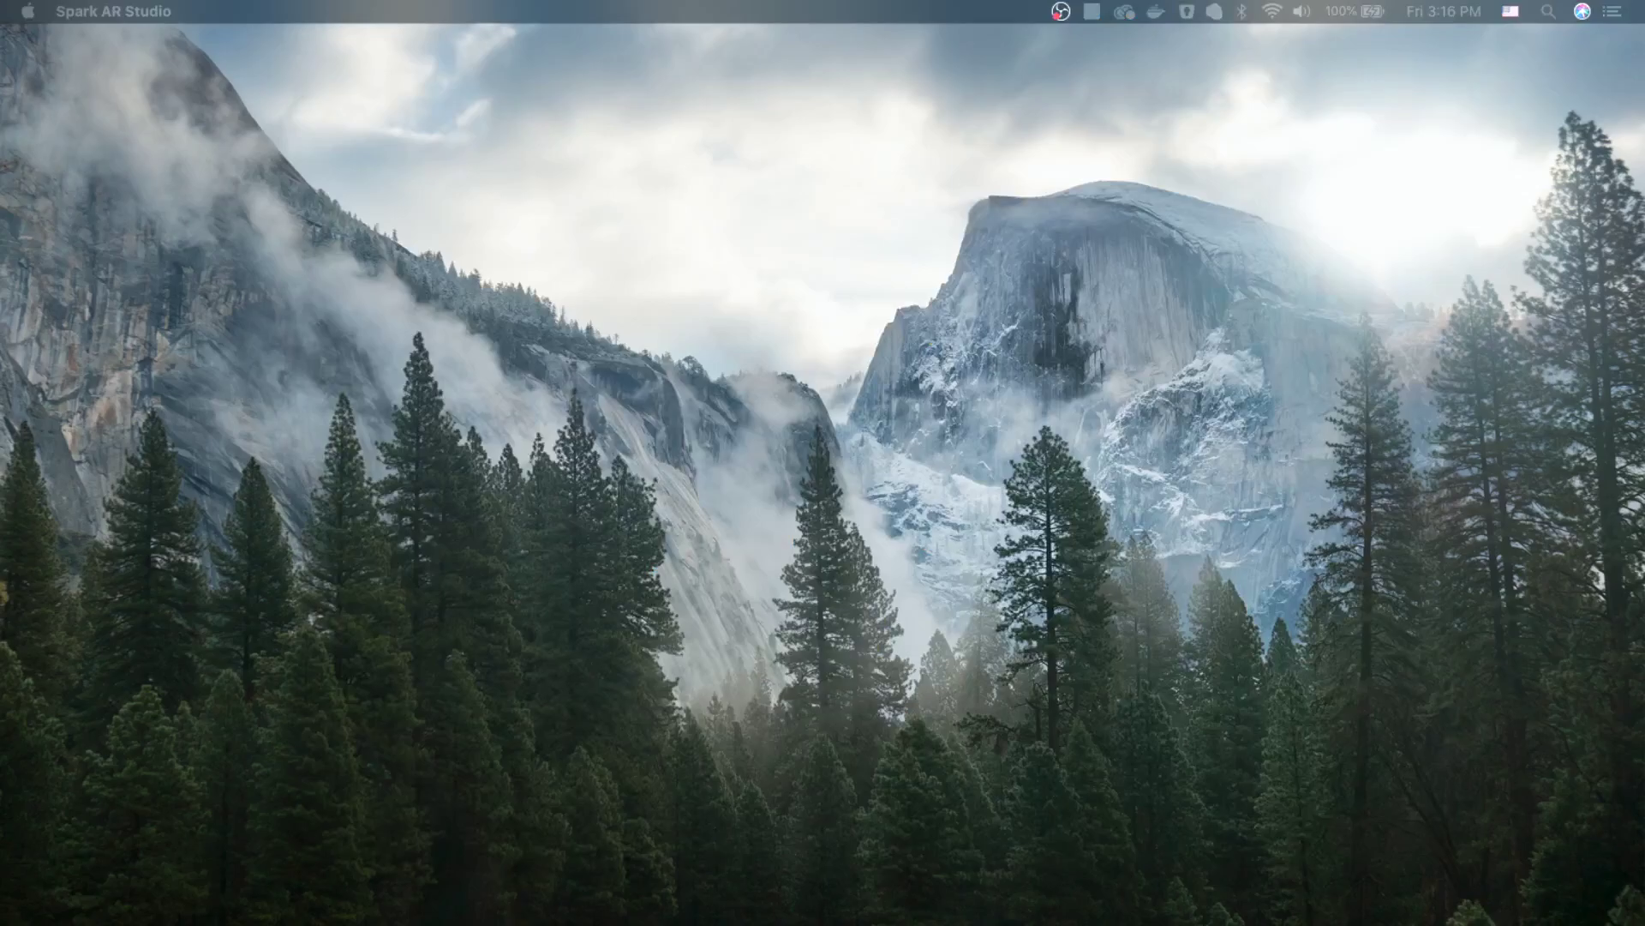
{"action": "left_click_drag", "start_coordinate": [760, 849], "coordinate": [589, 58]}
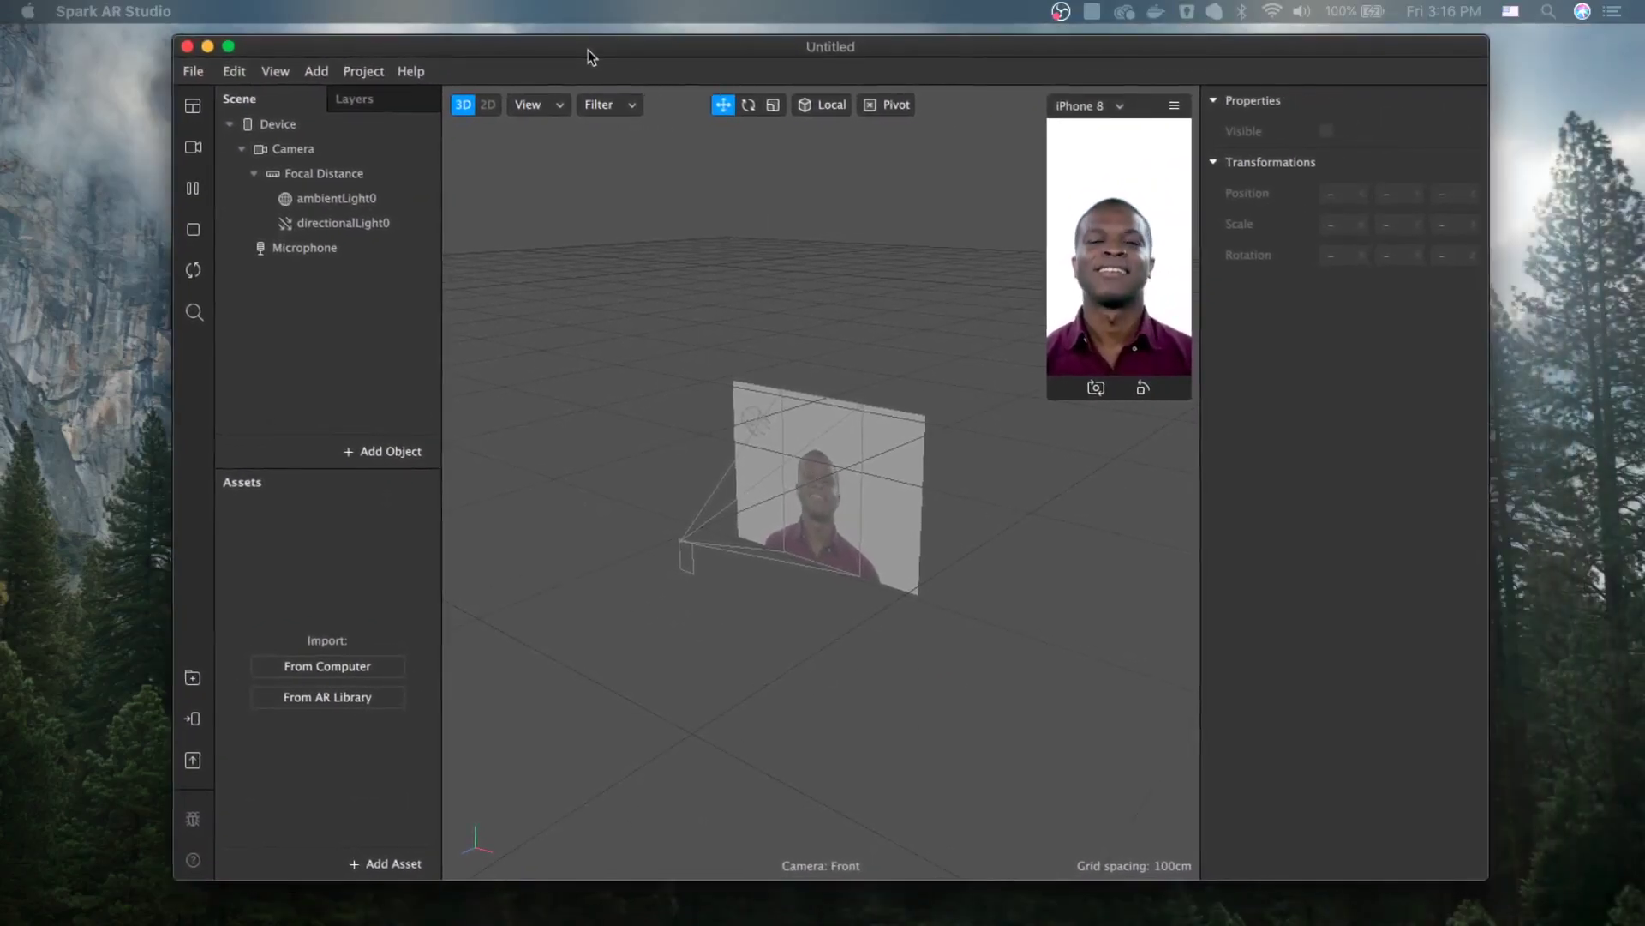
Use the third Real-Time Simulation video (red-haired woman) and enlarge the device preview
{"action": "left_click", "coordinate": [193, 147]}
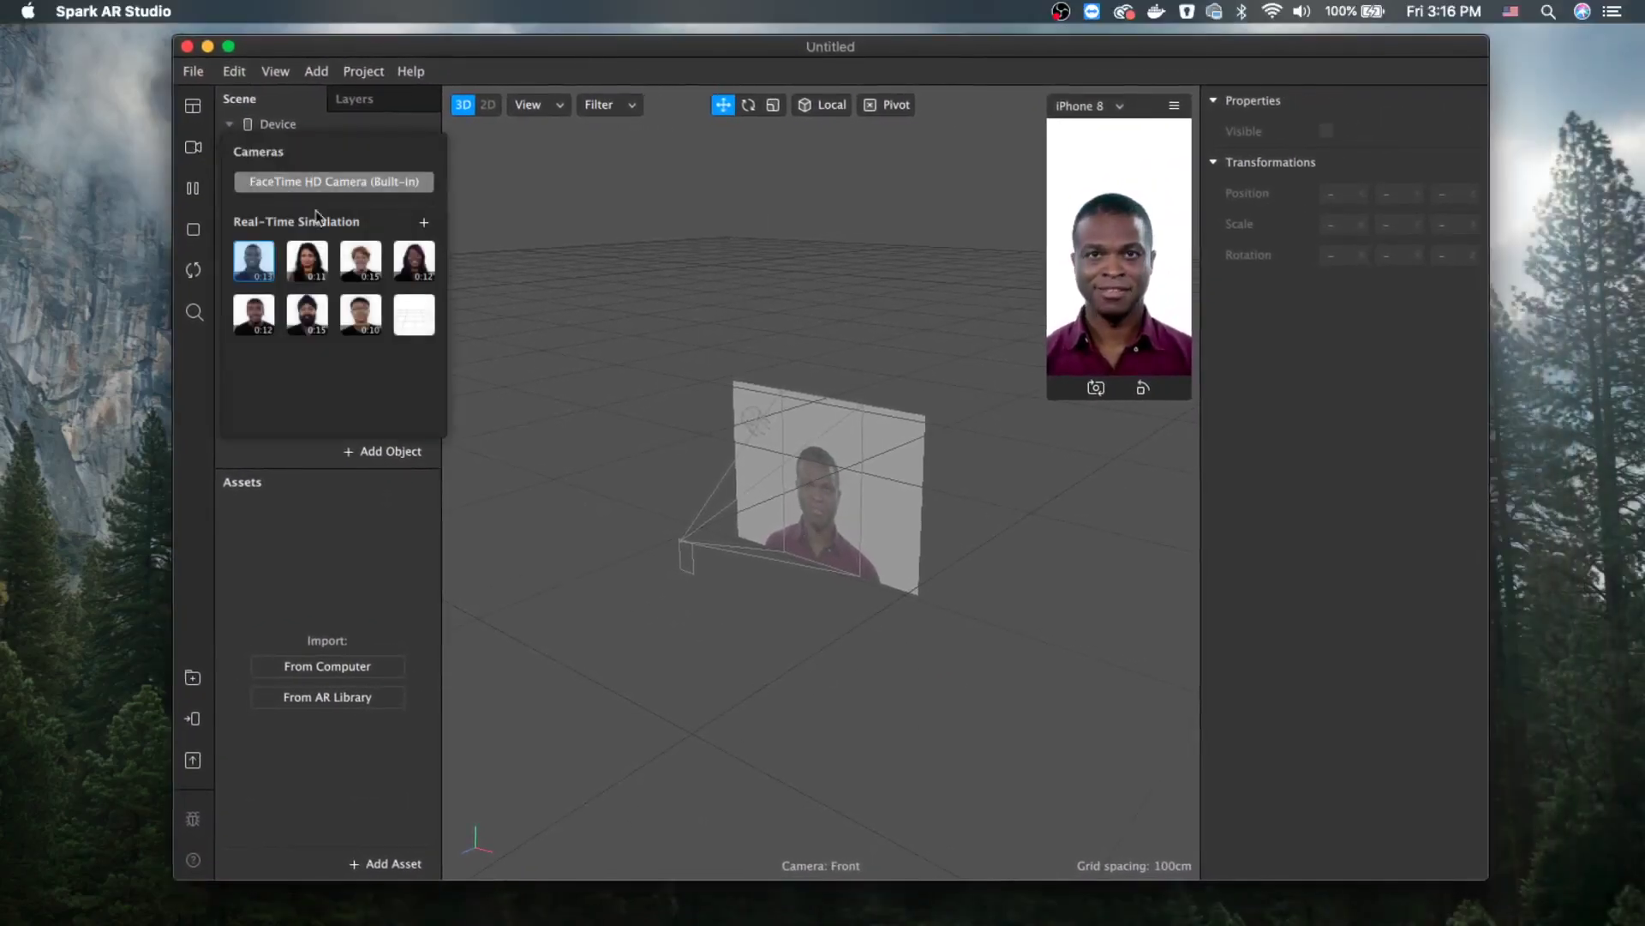
{"action": "left_click", "coordinate": [368, 261]}
{"action": "left_click_drag", "start_coordinate": [1047, 368], "coordinate": [983, 512]}
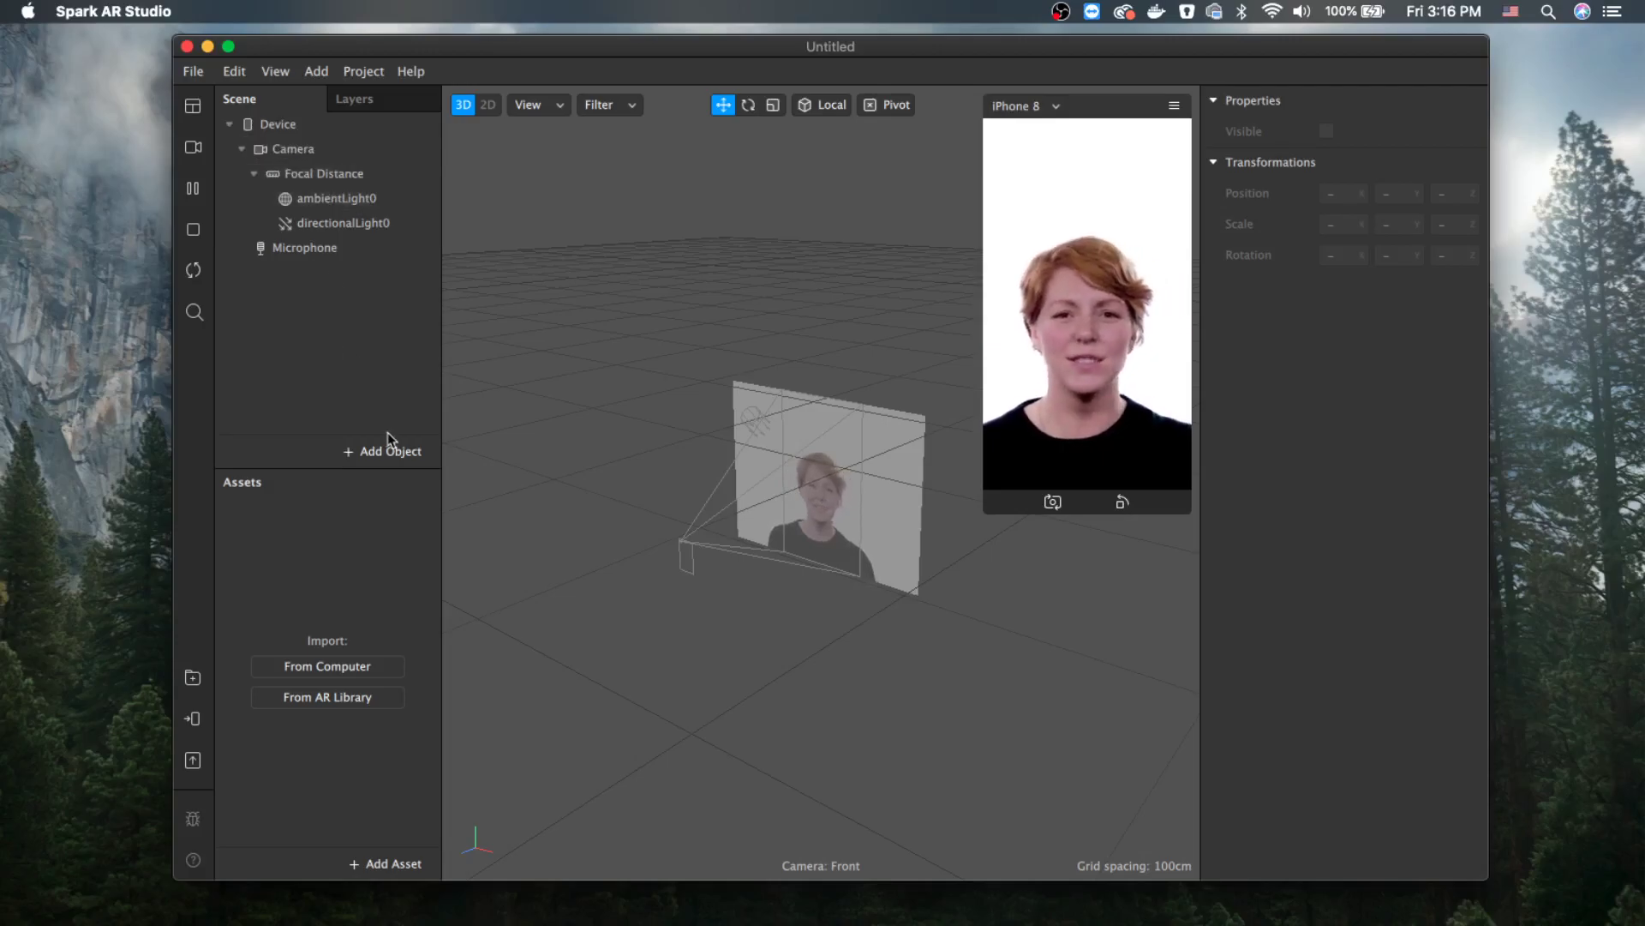
Insert a Face Tracker, faceTracker0, into the scene from the Add Object list
{"action": "left_click", "coordinate": [395, 454]}
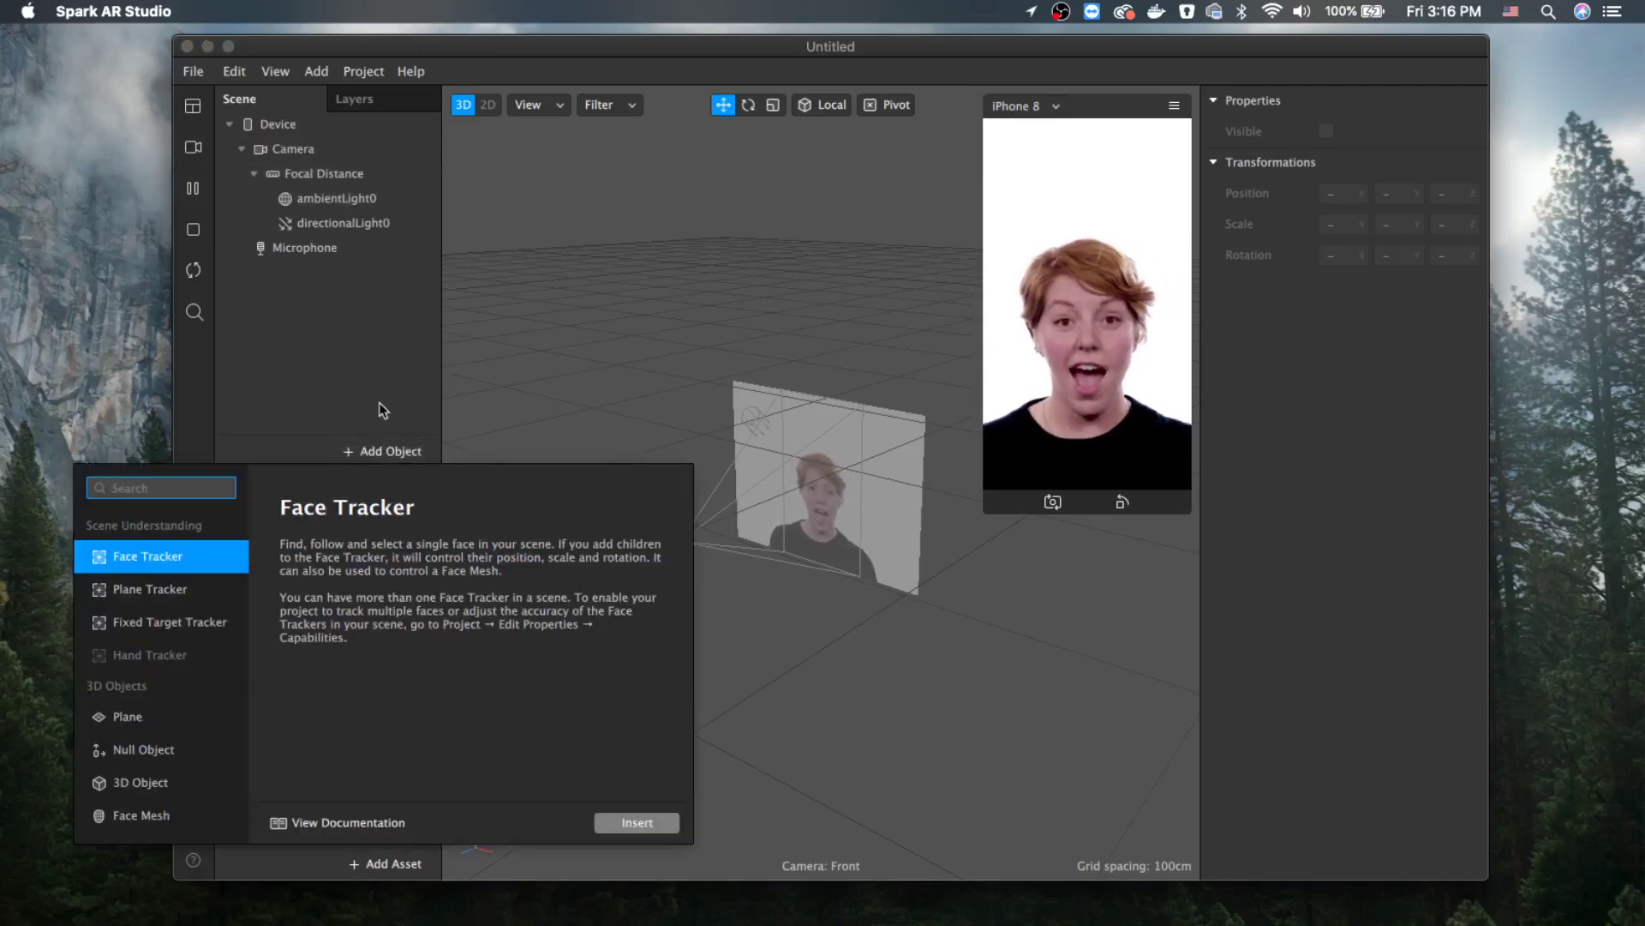
{"action": "left_click", "coordinate": [374, 454]}
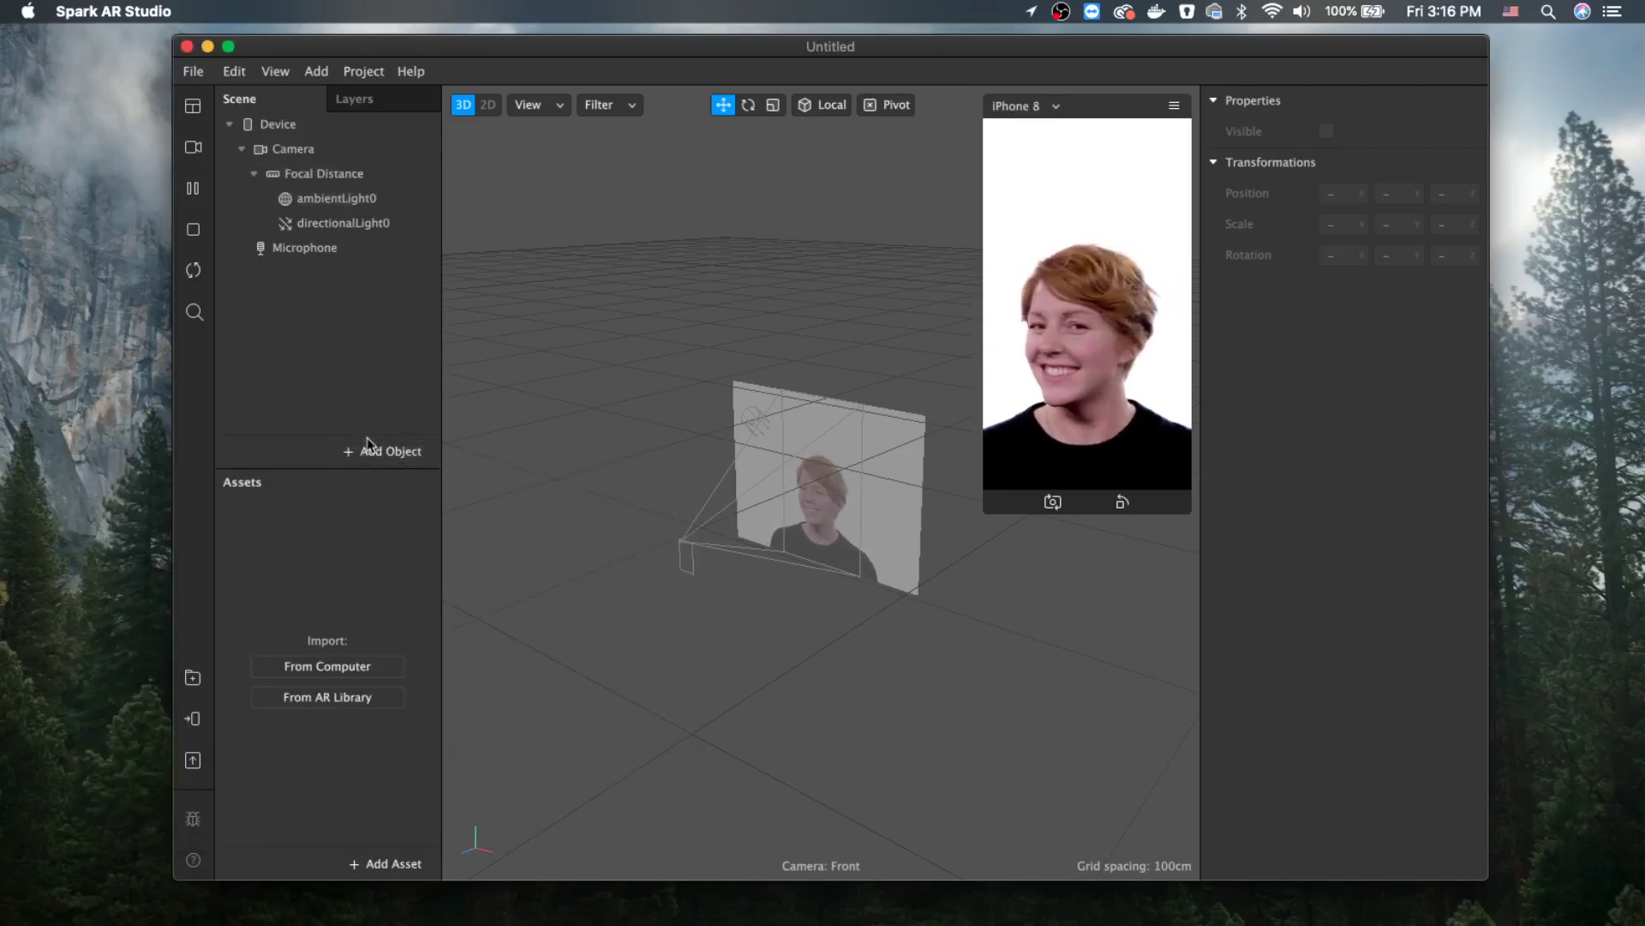
{"action": "left_click", "coordinate": [374, 454]}
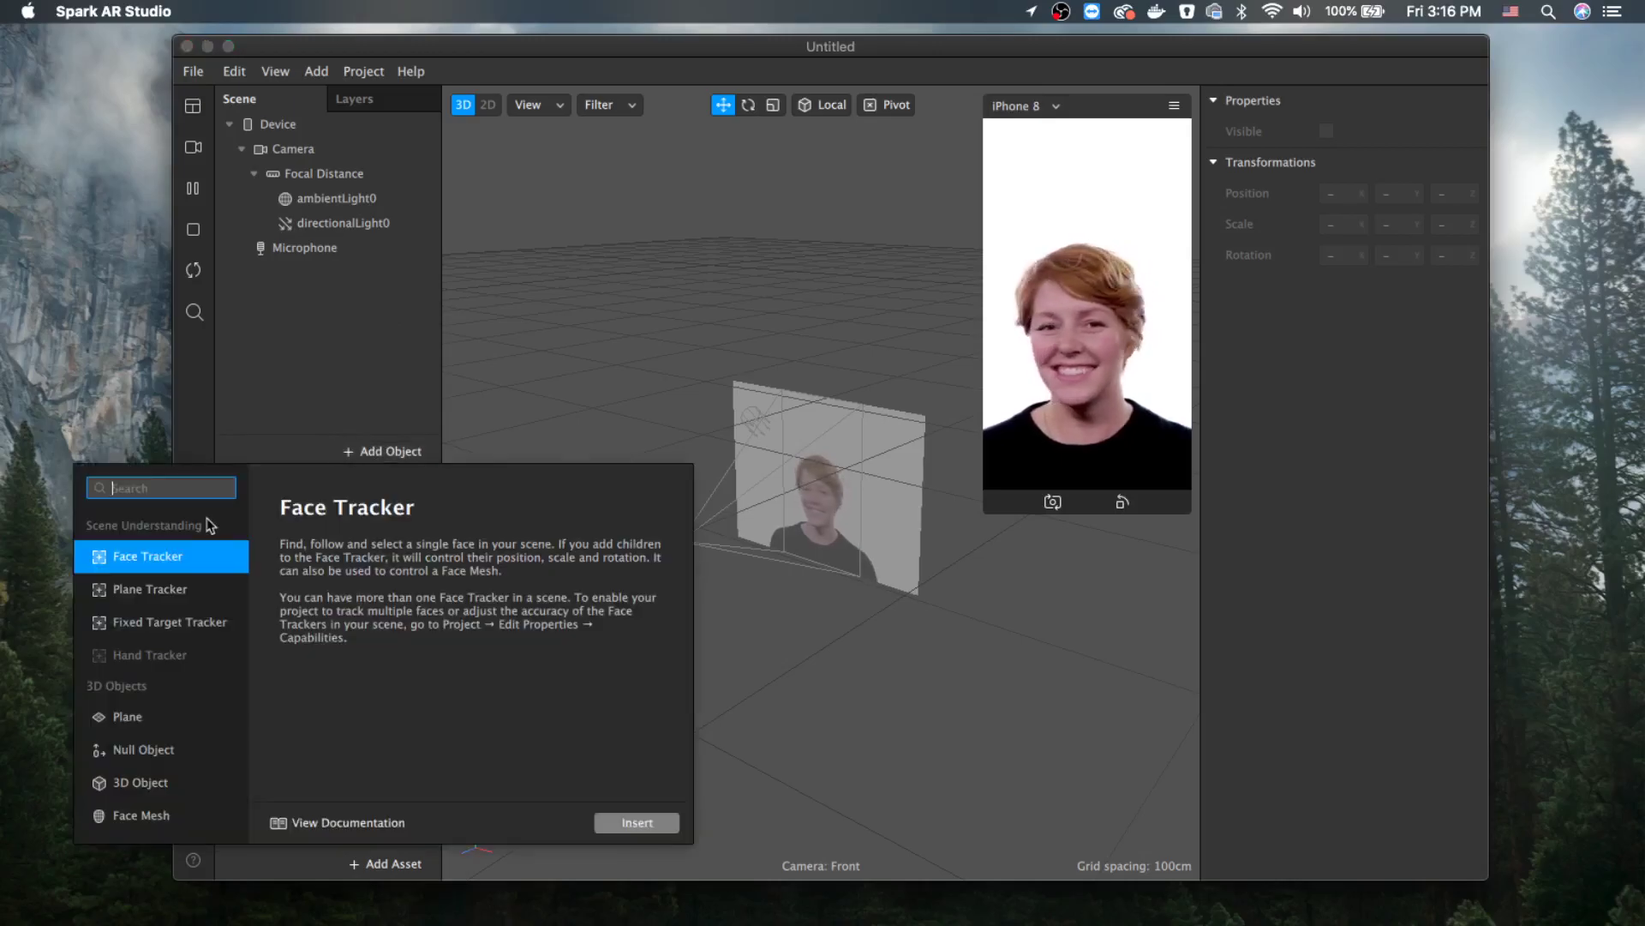
{"action": "double_click", "coordinate": [137, 557]}
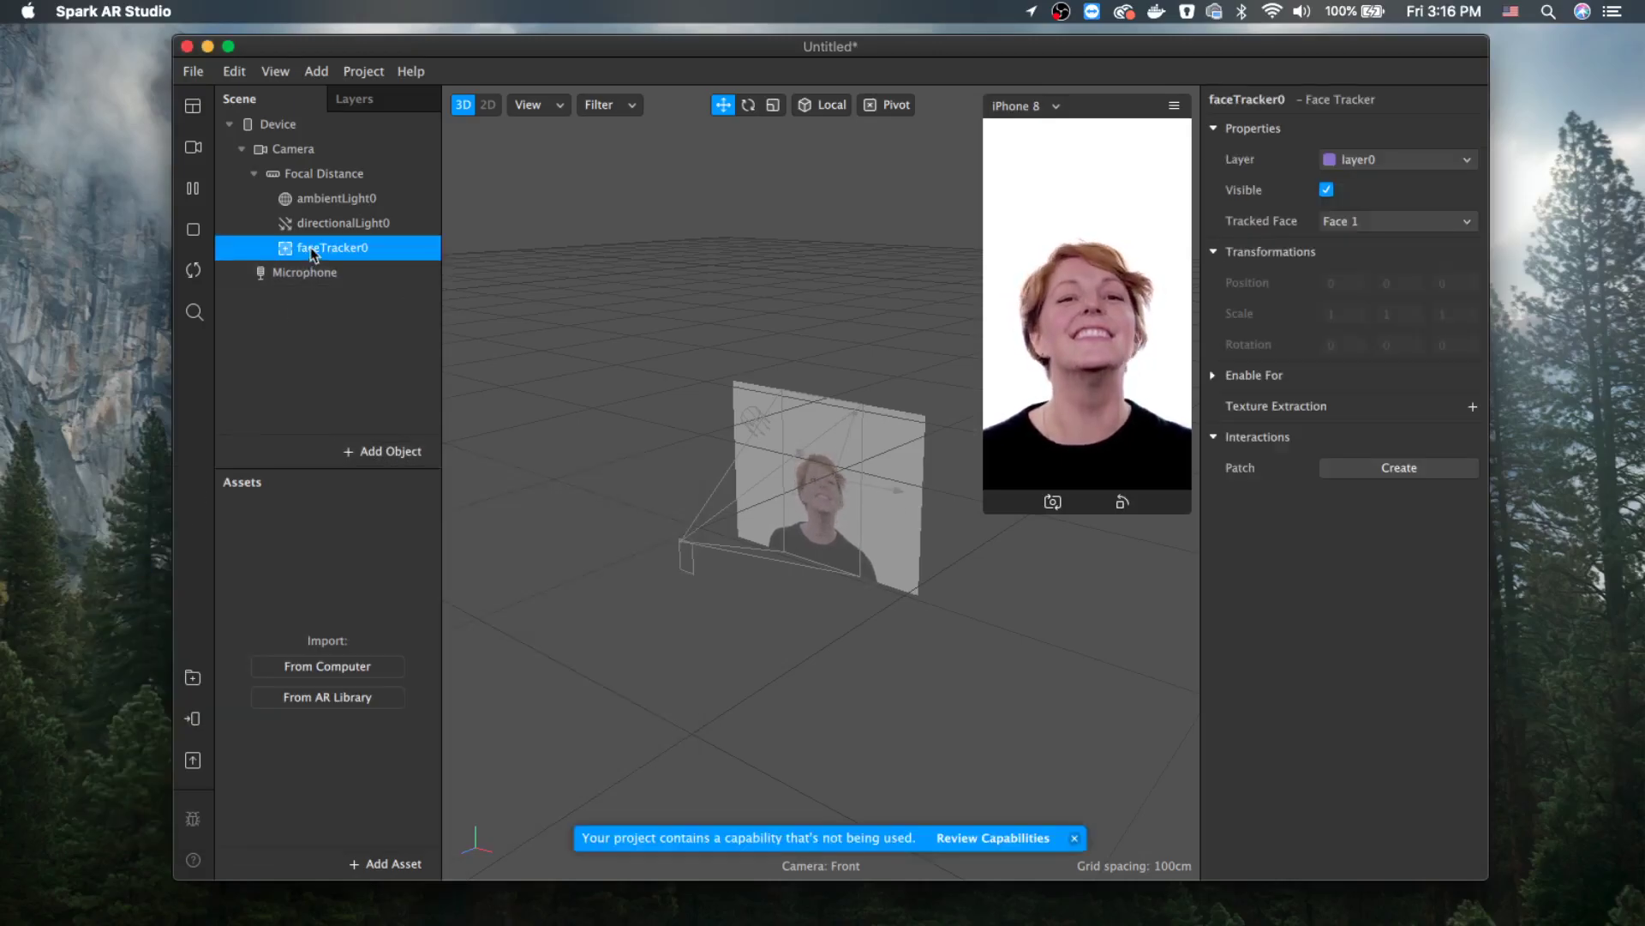
{"action": "left_click", "coordinate": [350, 224]}
{"action": "left_click", "coordinate": [331, 244]}
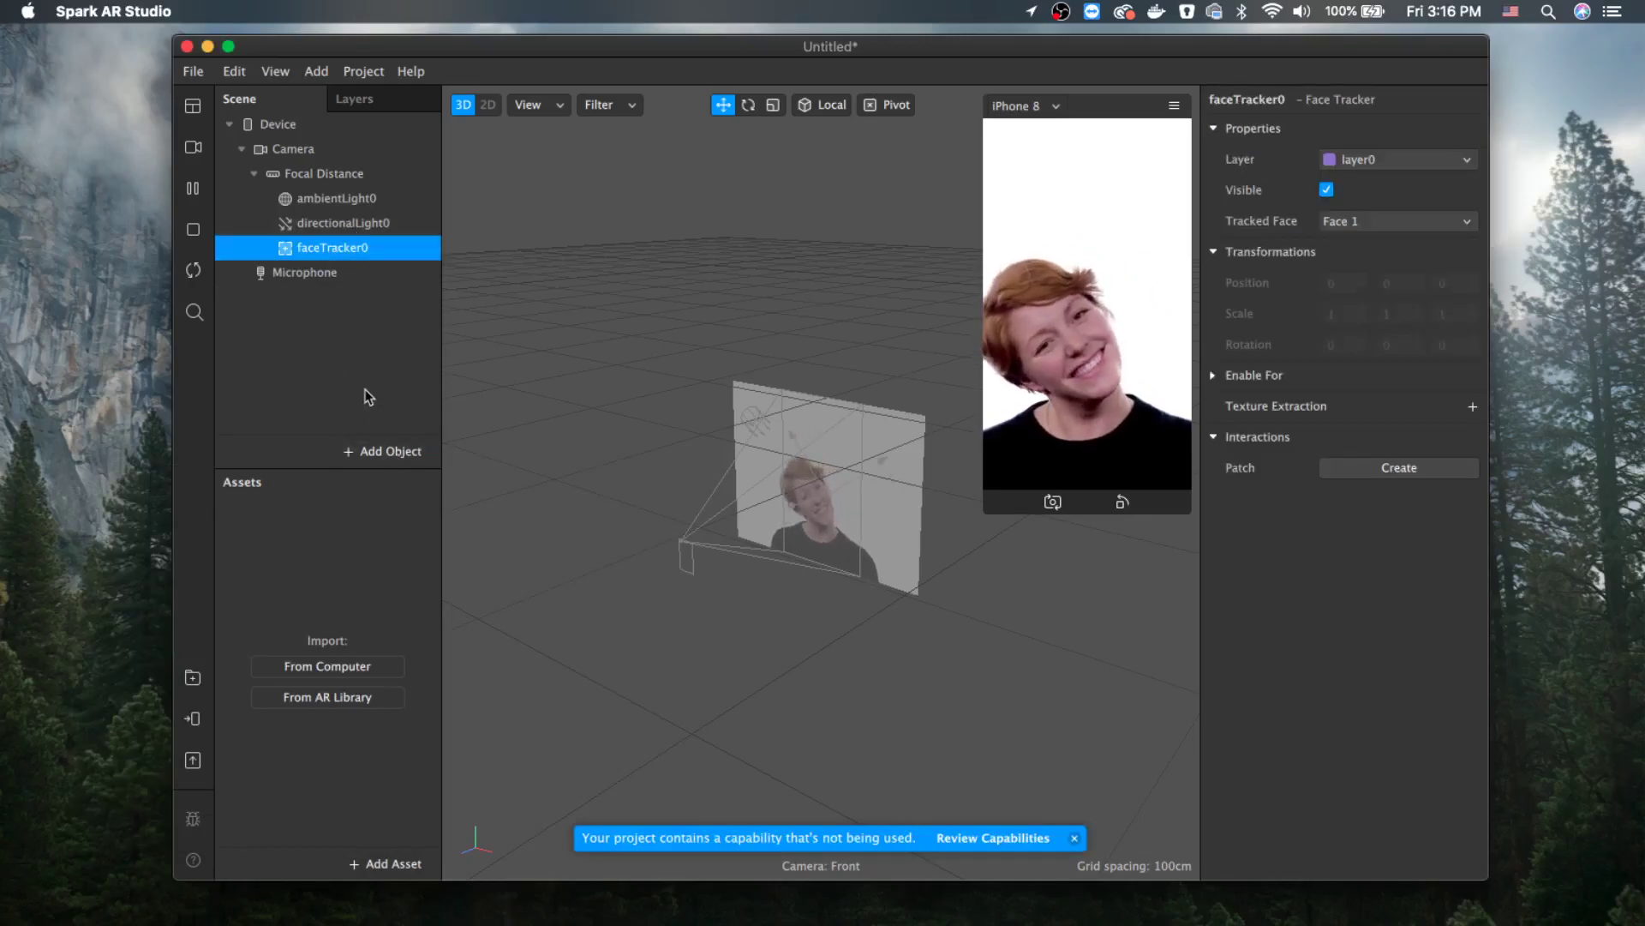
Insert plane0 and nest it under faceTracker0 in the Scene panel
{"action": "left_click", "coordinate": [392, 454]}
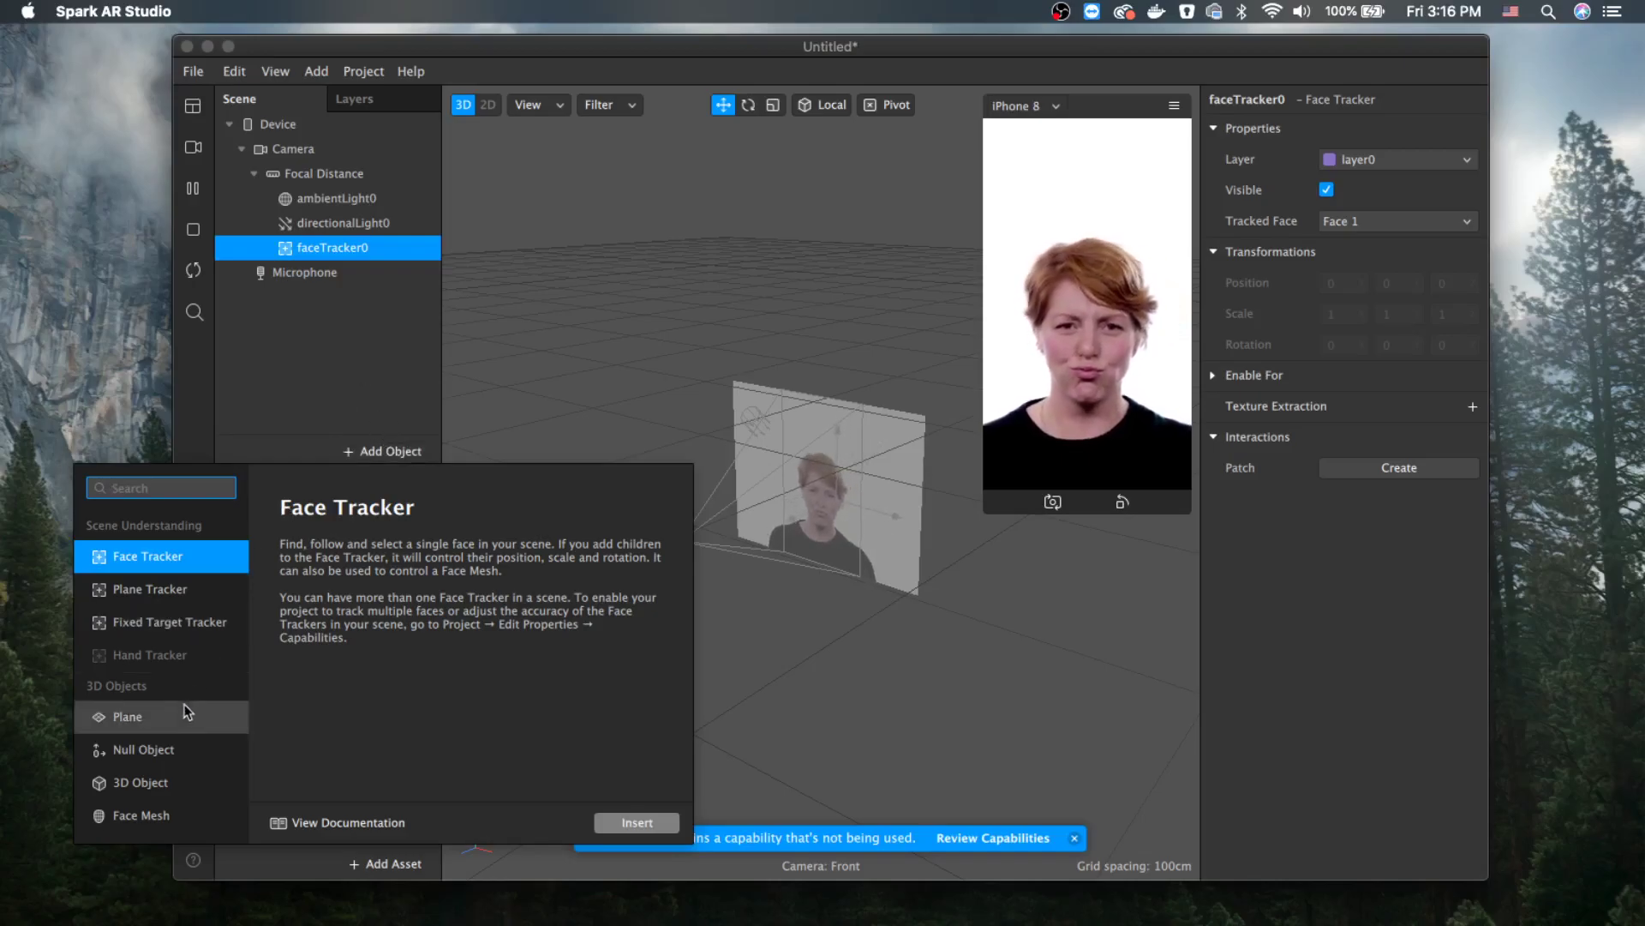
{"action": "scroll", "coordinate": [150, 720], "scroll_direction": "down", "scroll_amount": 4}
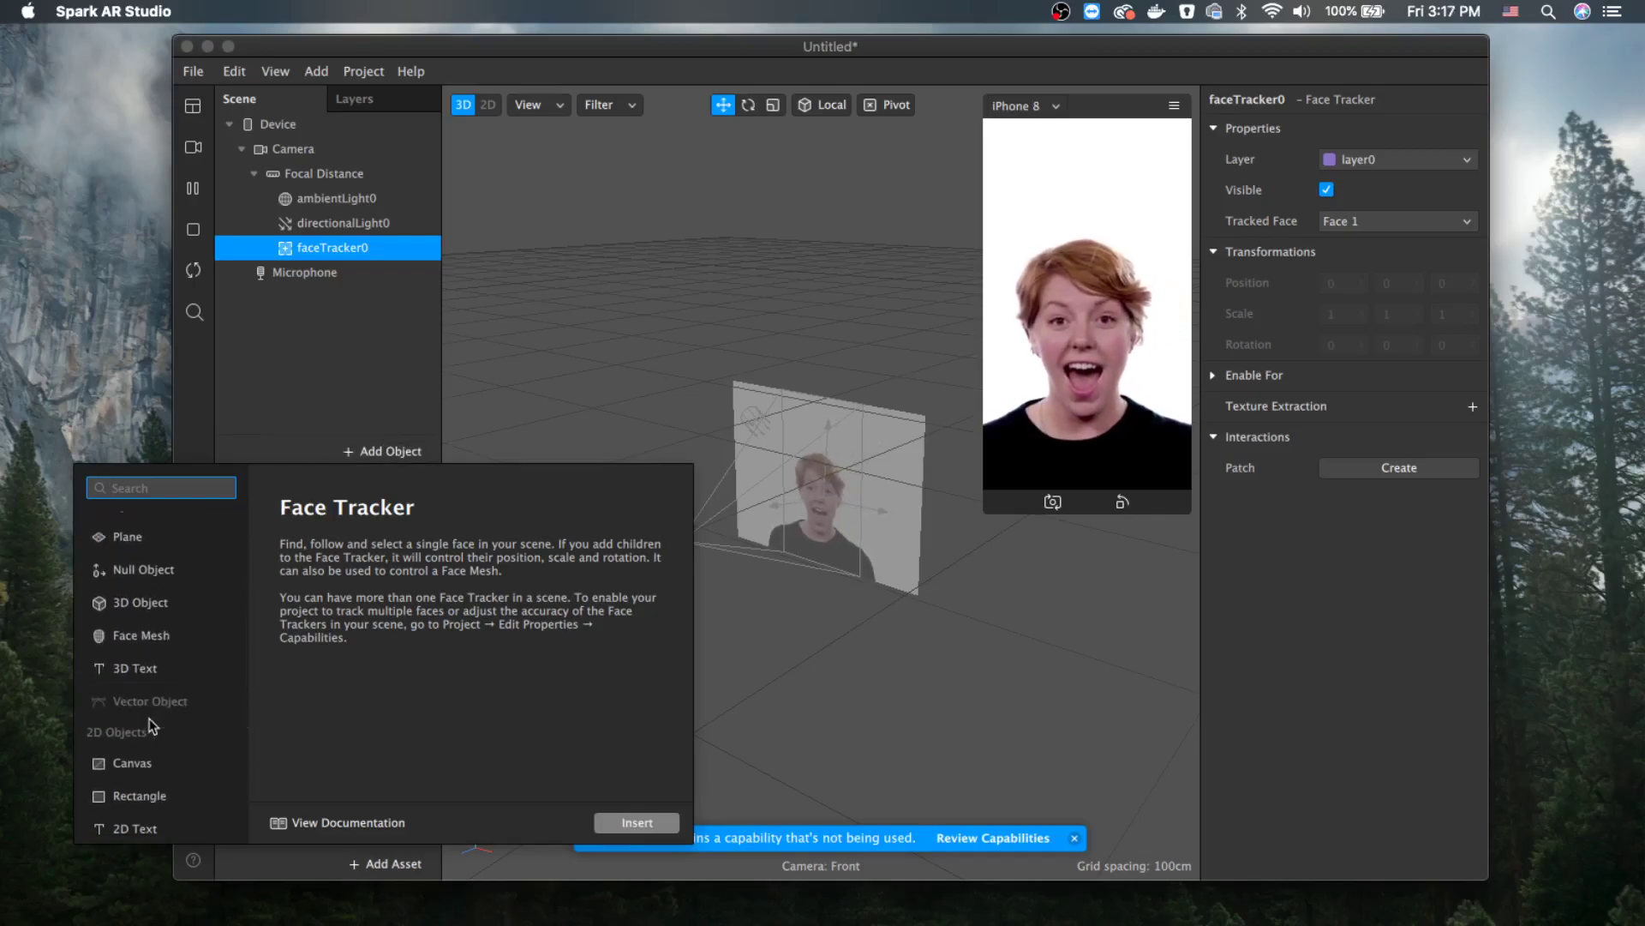
{"action": "scroll", "coordinate": [144, 698], "scroll_direction": "up", "scroll_amount": 3}
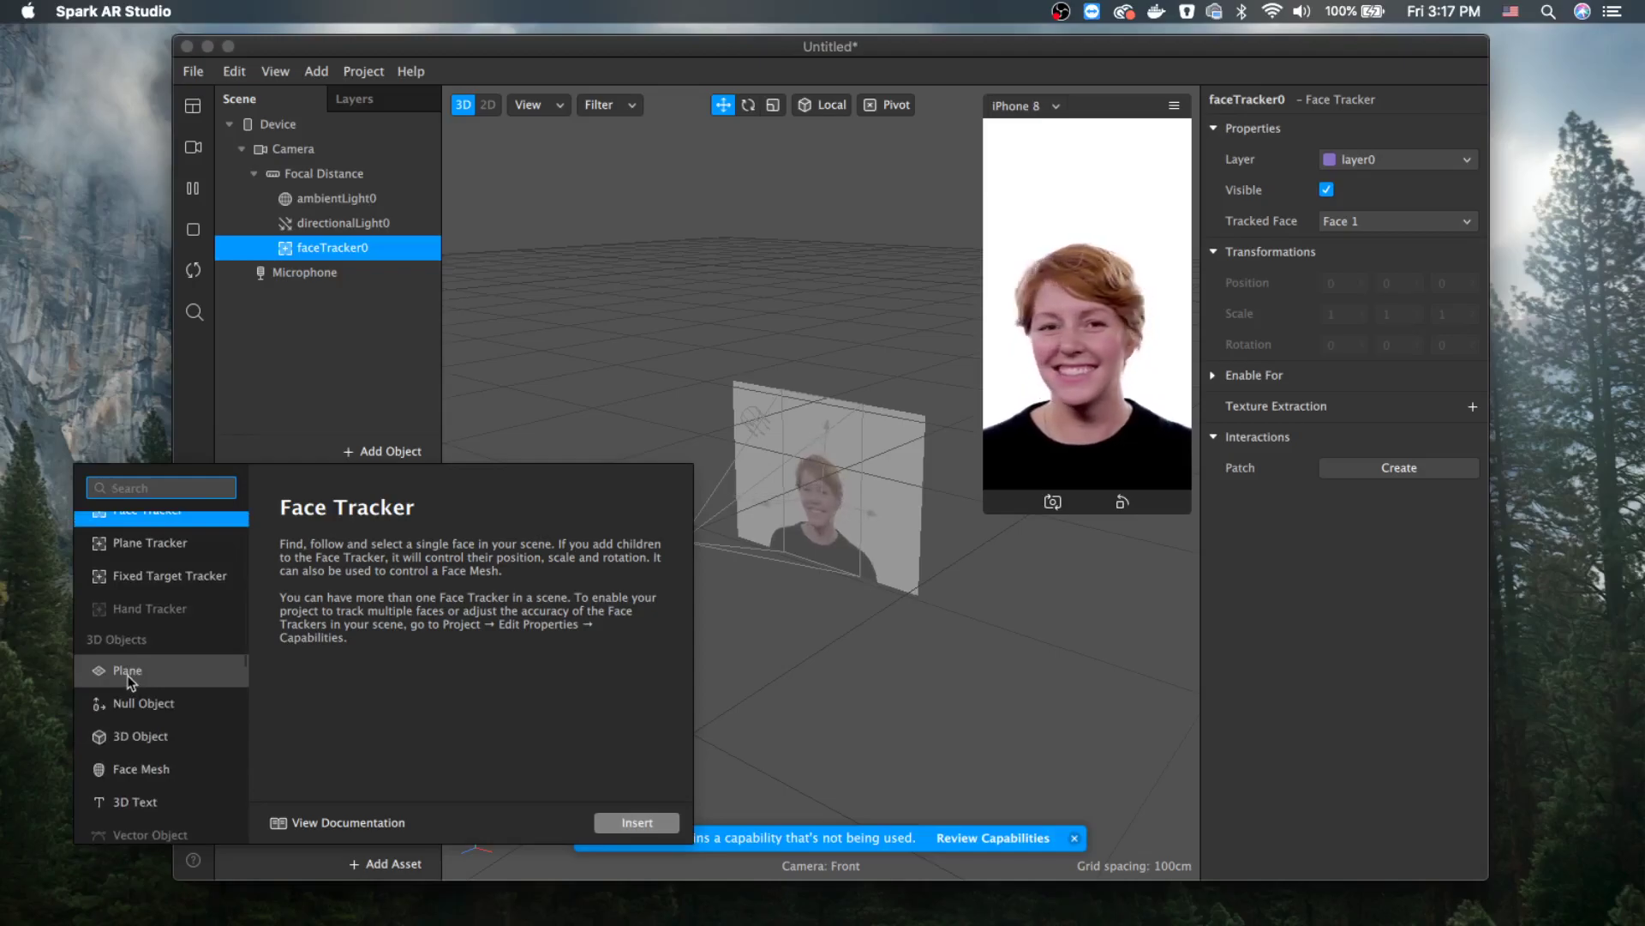
{"action": "double_click", "coordinate": [135, 676]}
{"action": "left_click", "coordinate": [351, 360]}
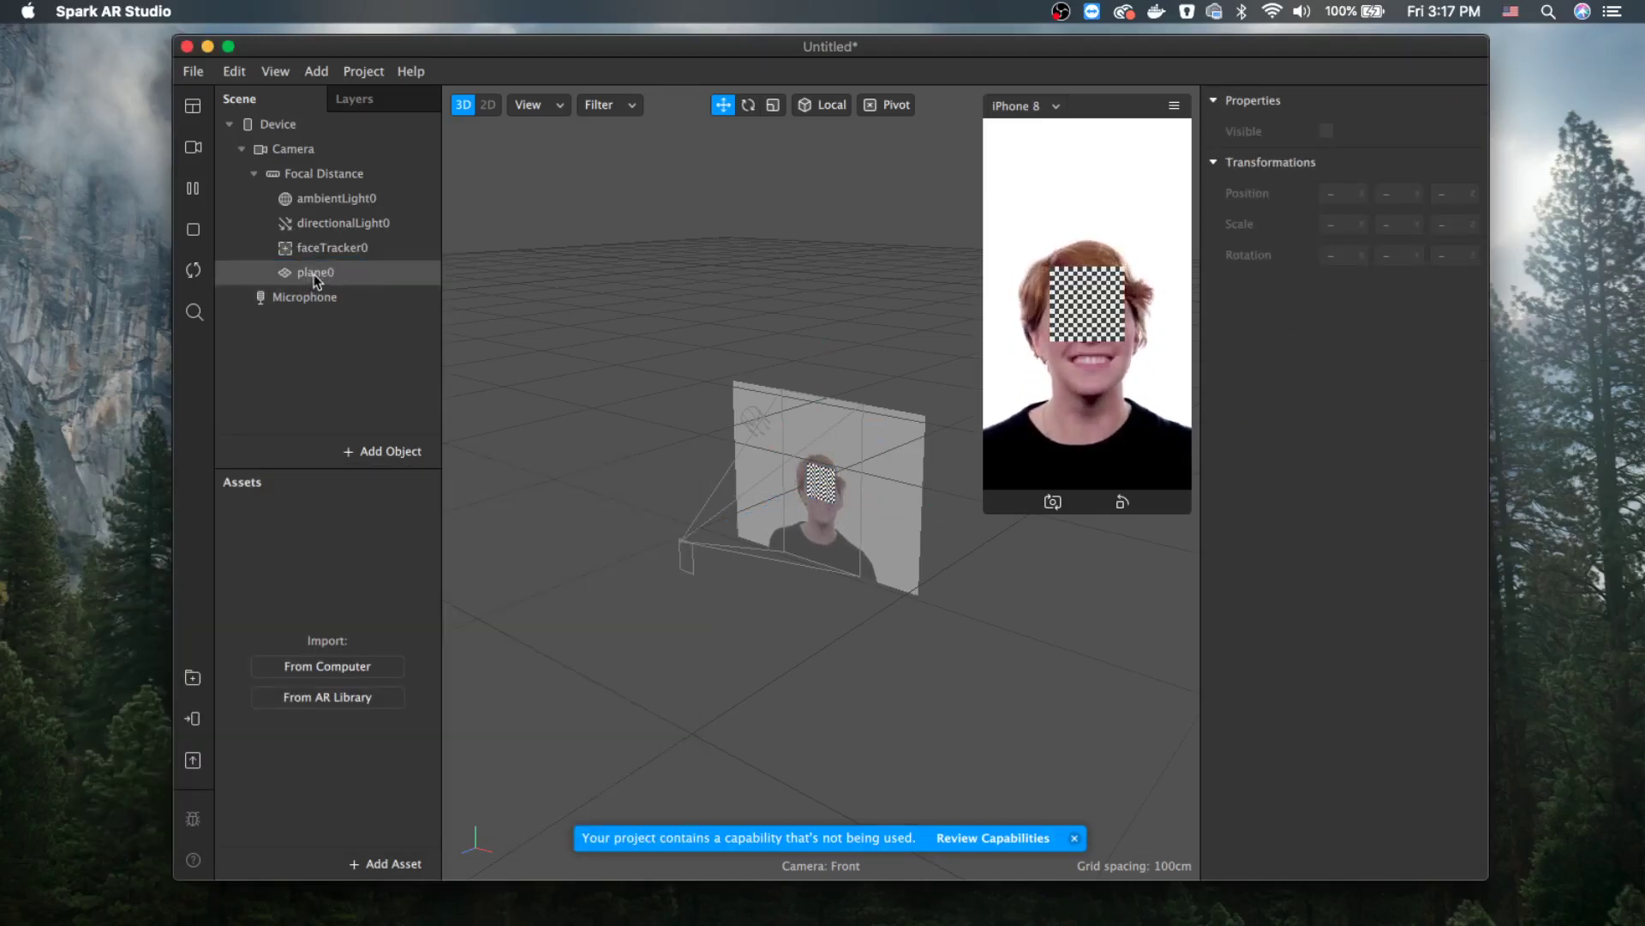
{"action": "left_click_drag", "start_coordinate": [315, 276], "coordinate": [342, 254]}
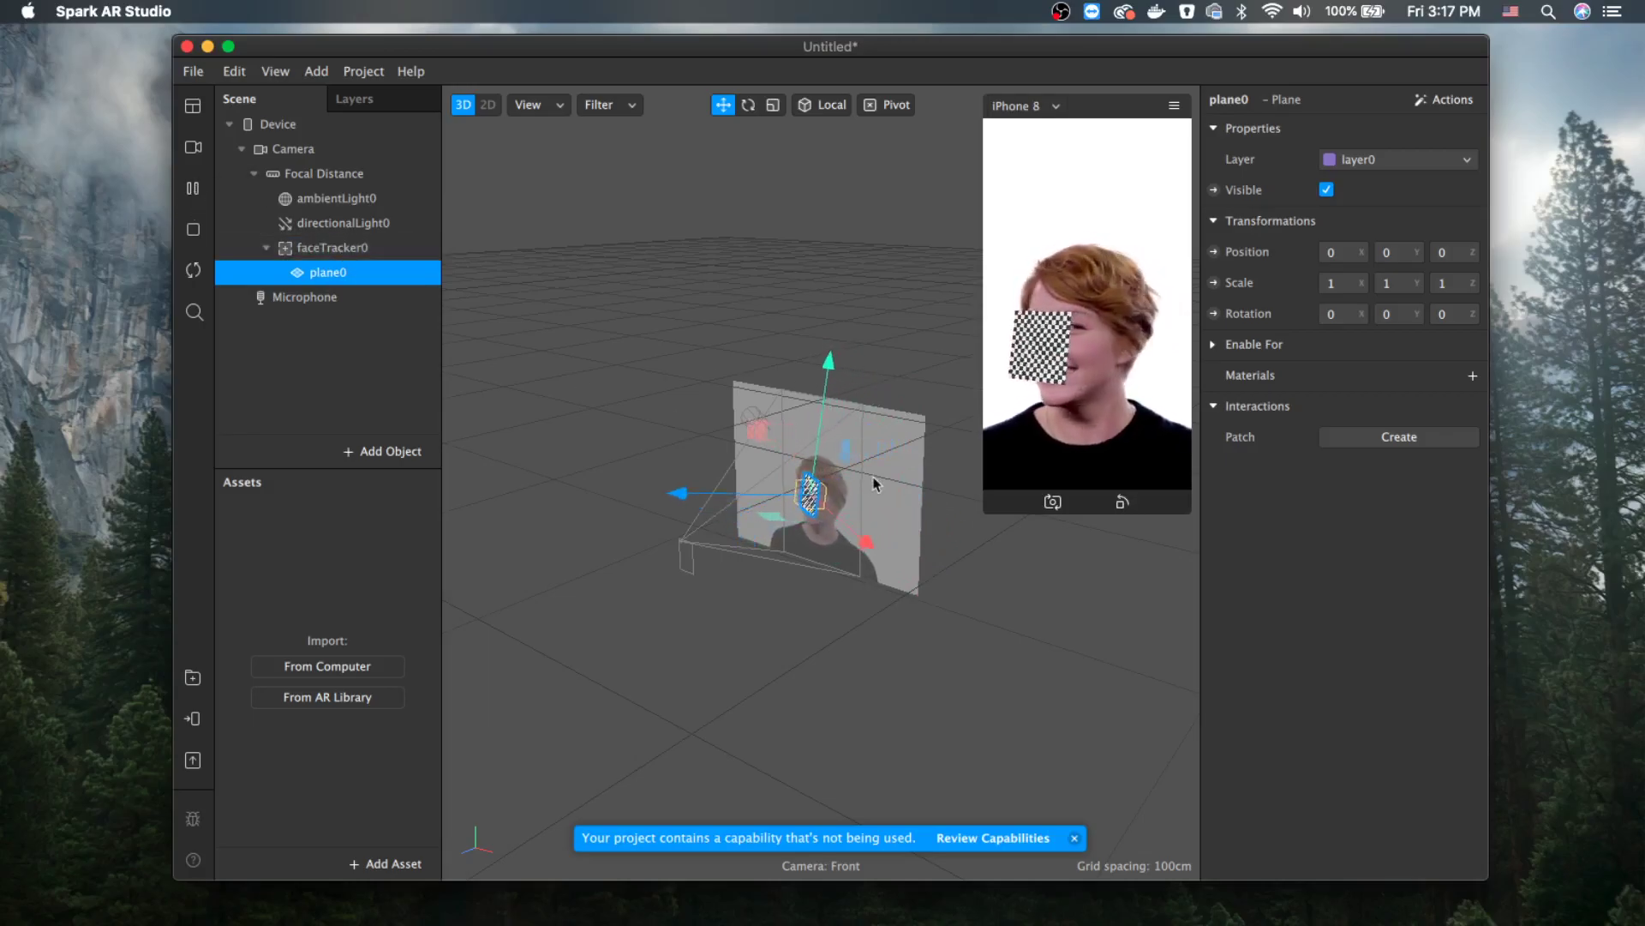
Recentre the viewport on the face and pause the simulated face video
{"action": "left_click_drag", "start_coordinate": [737, 638], "coordinate": [1003, 577]}
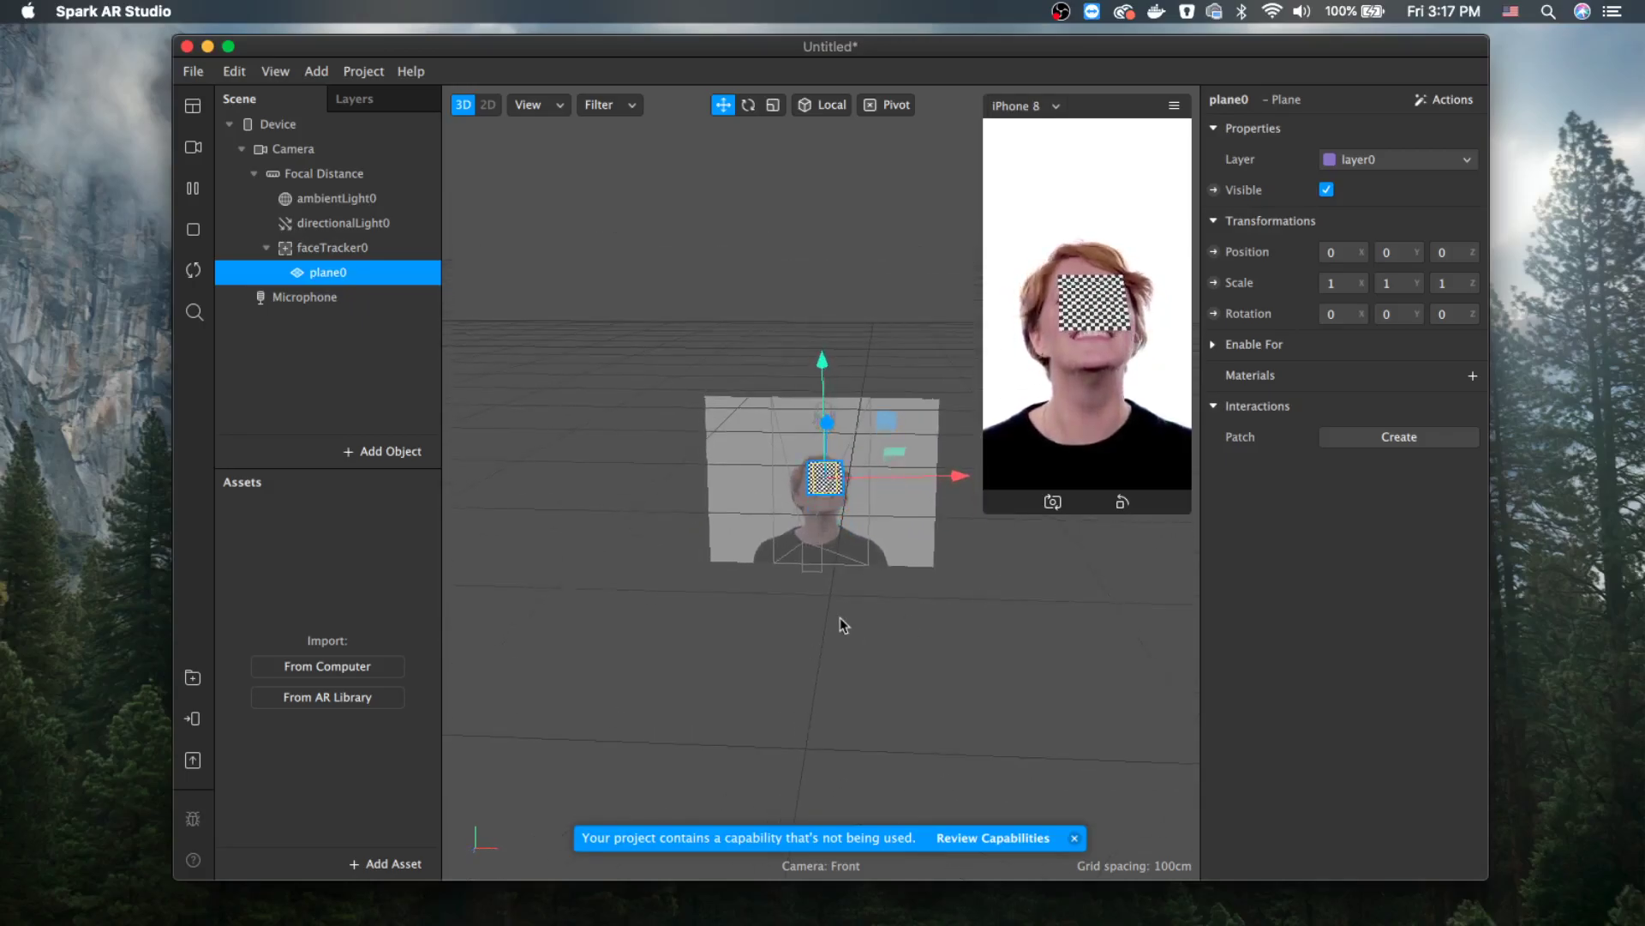
{"action": "scroll", "coordinate": [841, 625], "scroll_direction": "up", "scroll_amount": 3}
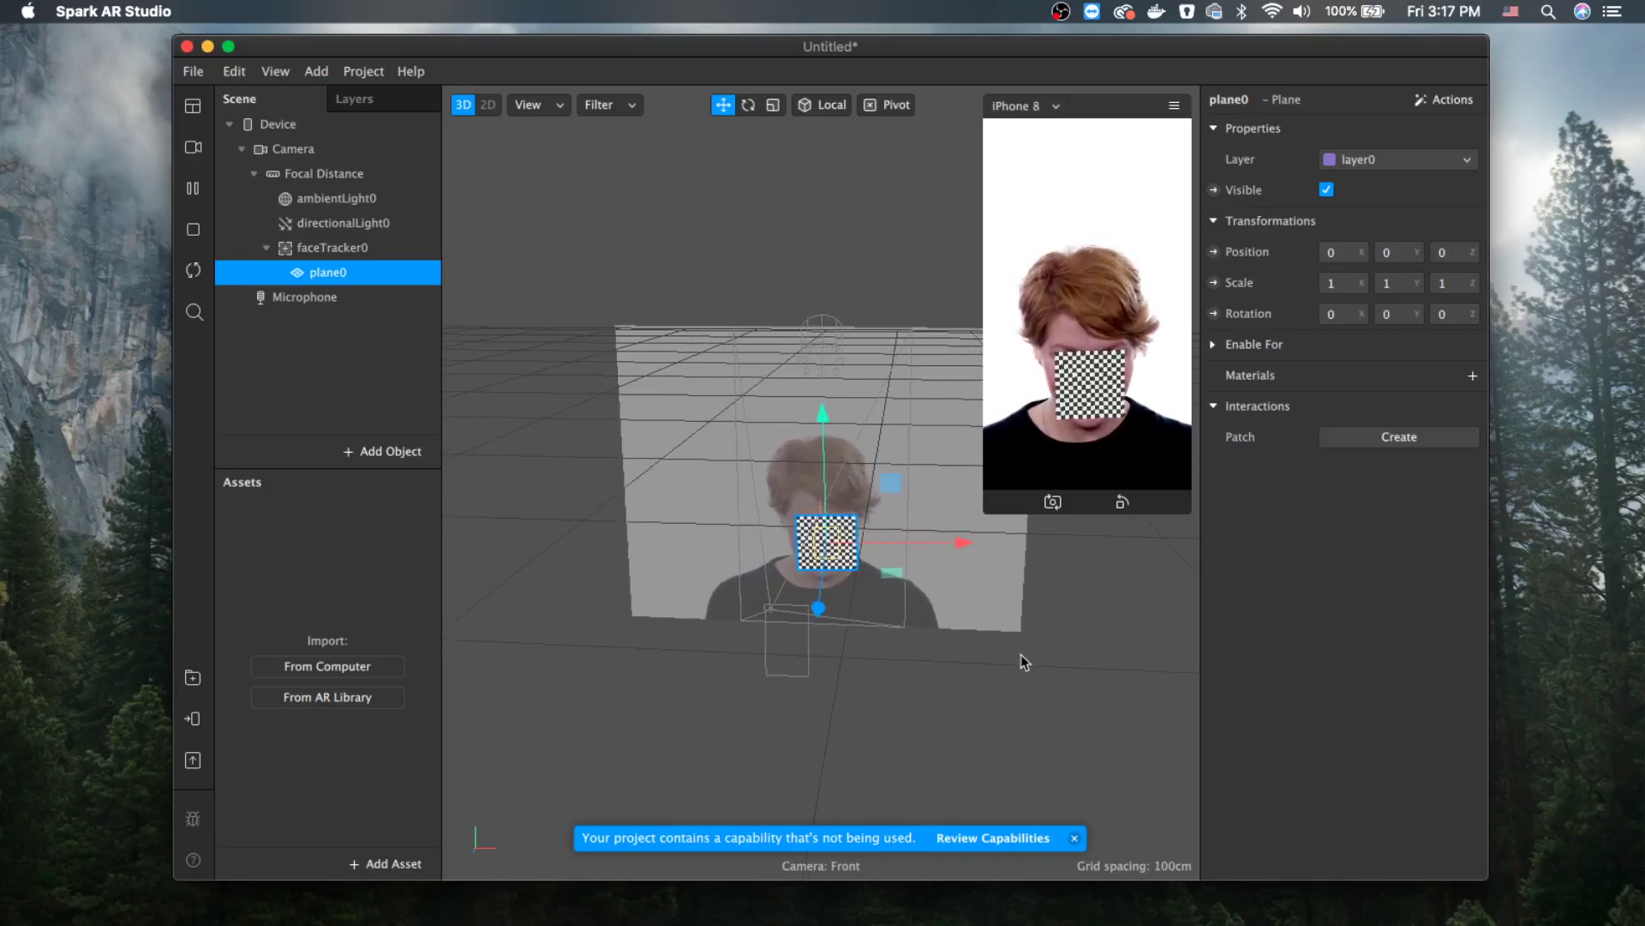
{"action": "left_click_drag", "start_coordinate": [1025, 660], "coordinate": [943, 662]}
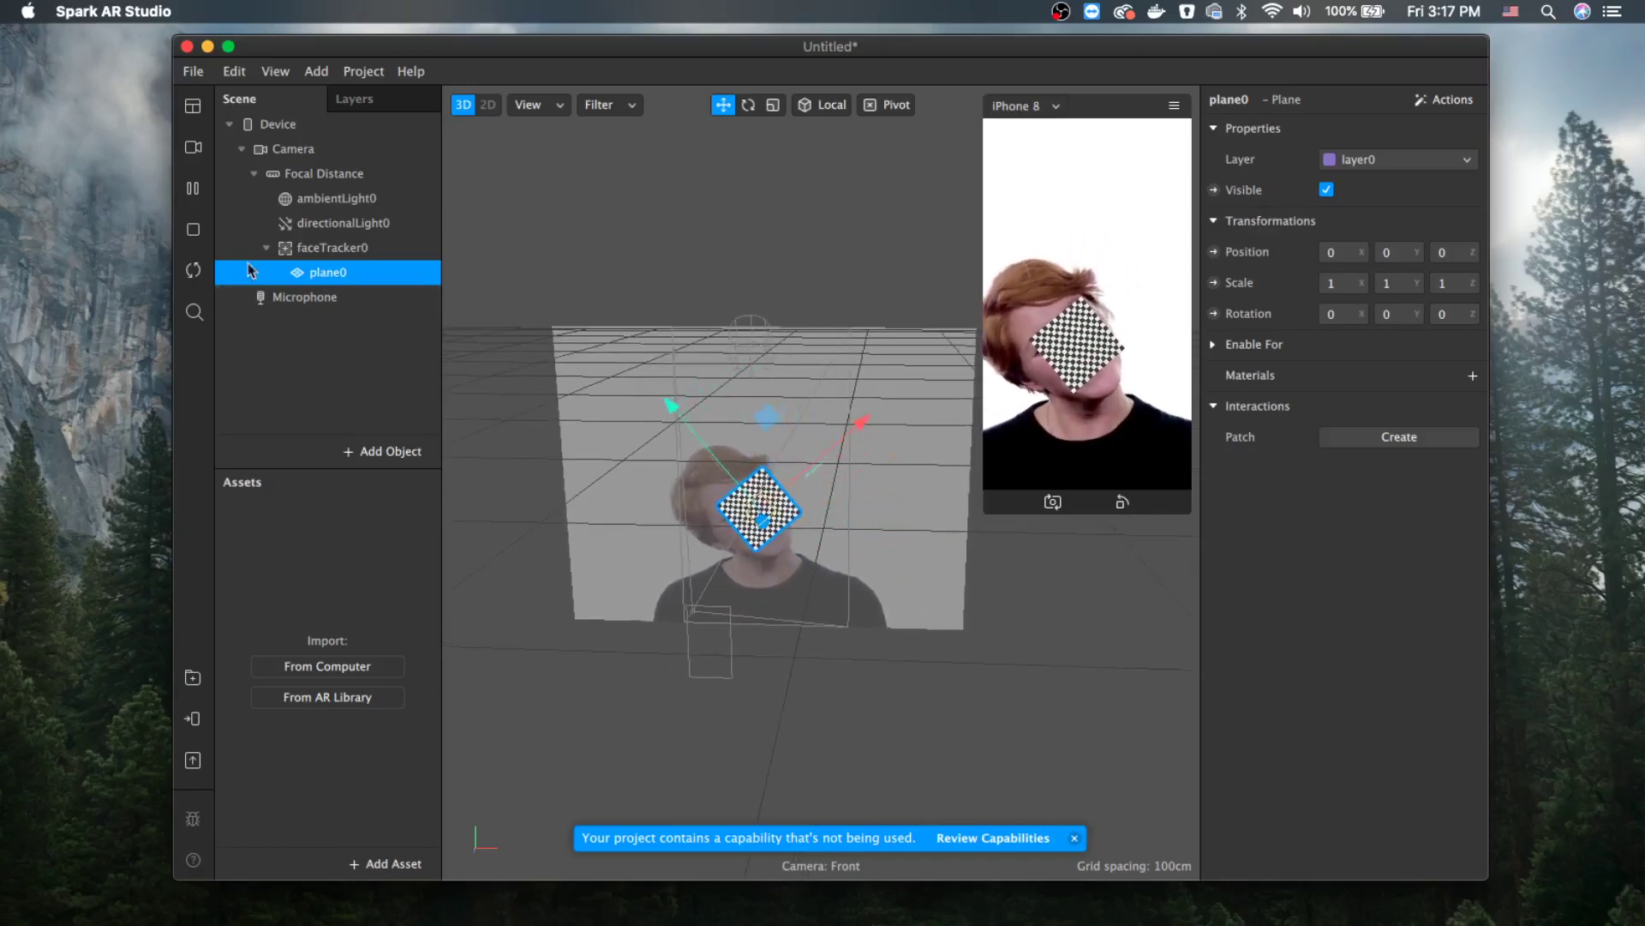
{"action": "left_click", "coordinate": [196, 189]}
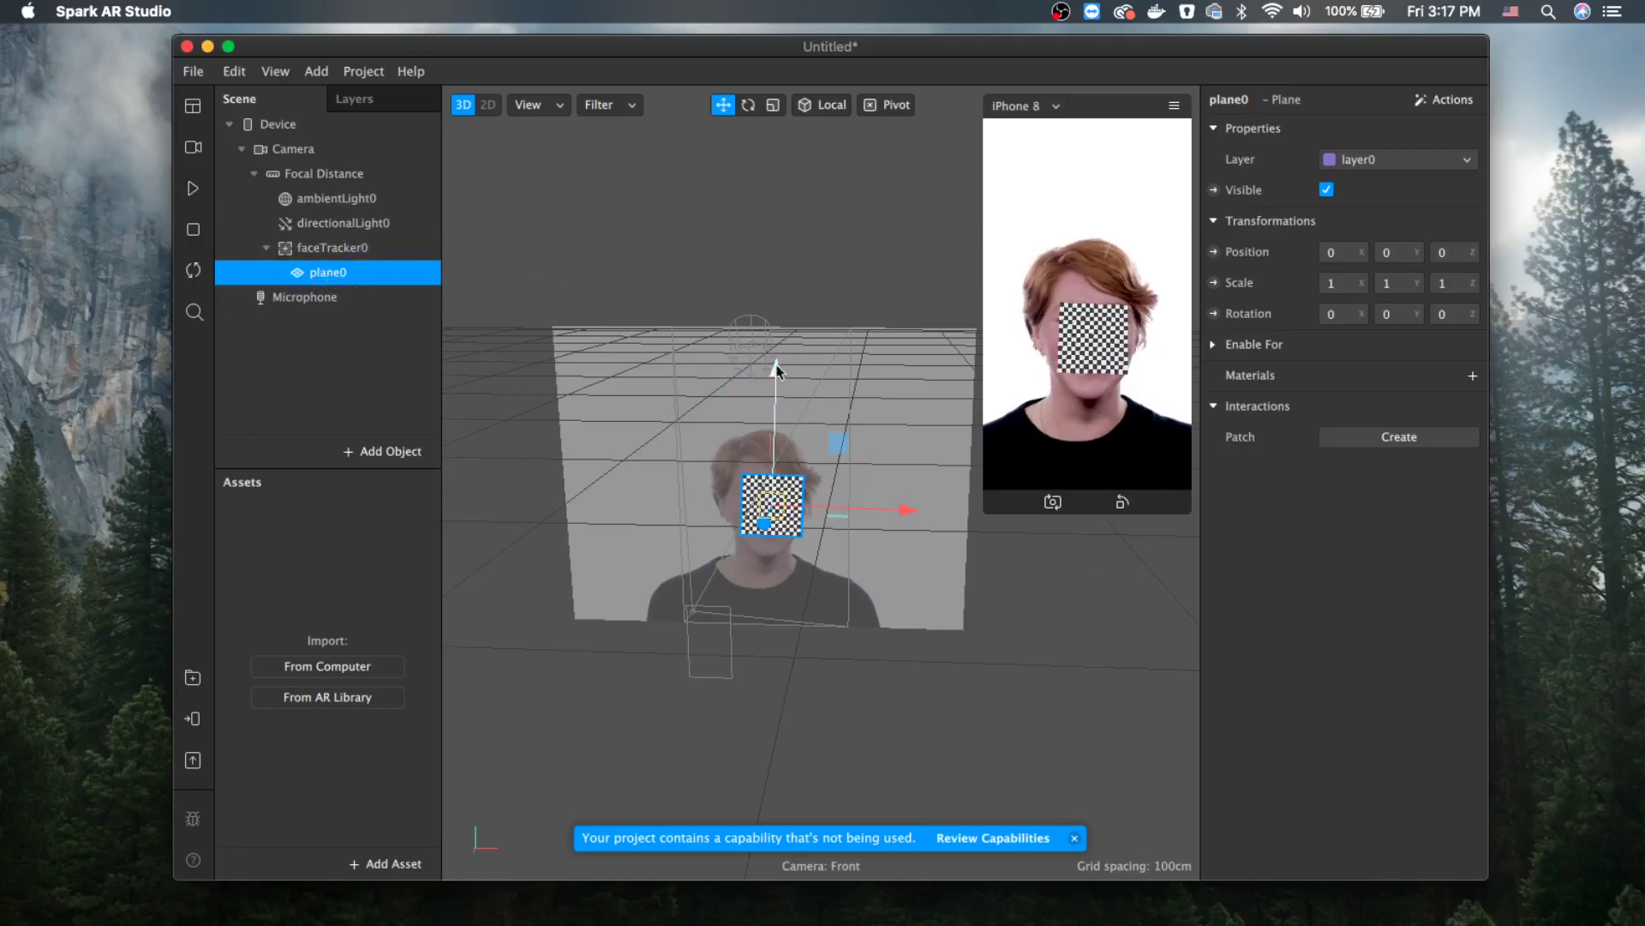
{"action": "left_click", "coordinate": [686, 245]}
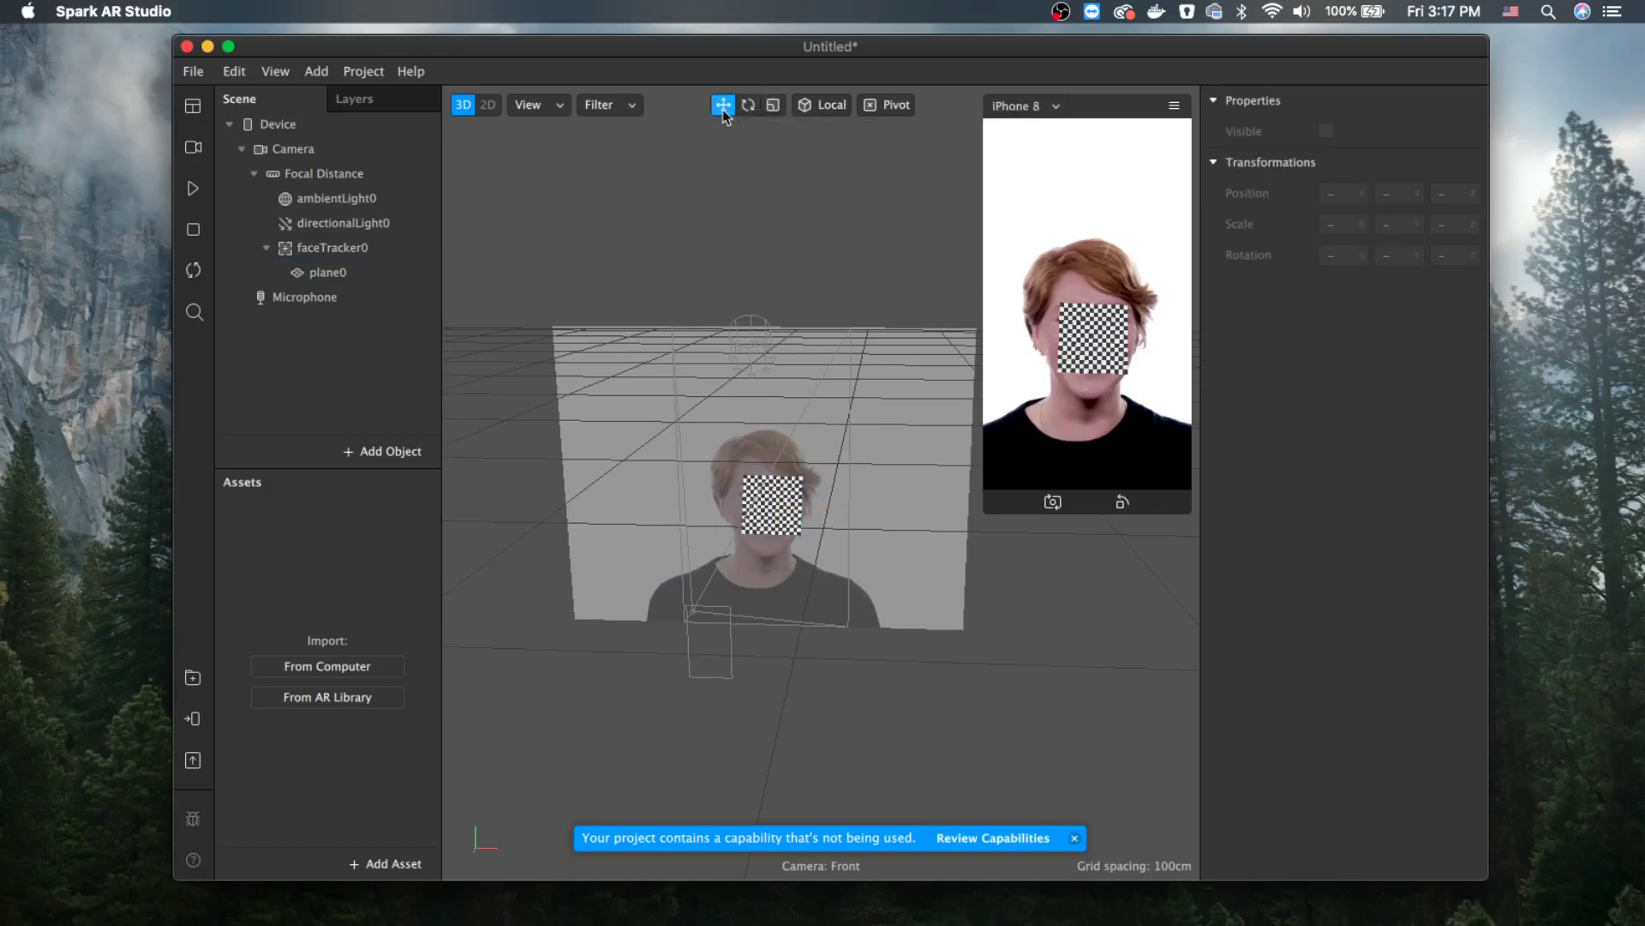
Raise plane0 above the head and centre it sideways over the face
{"action": "left_click", "coordinate": [773, 531]}
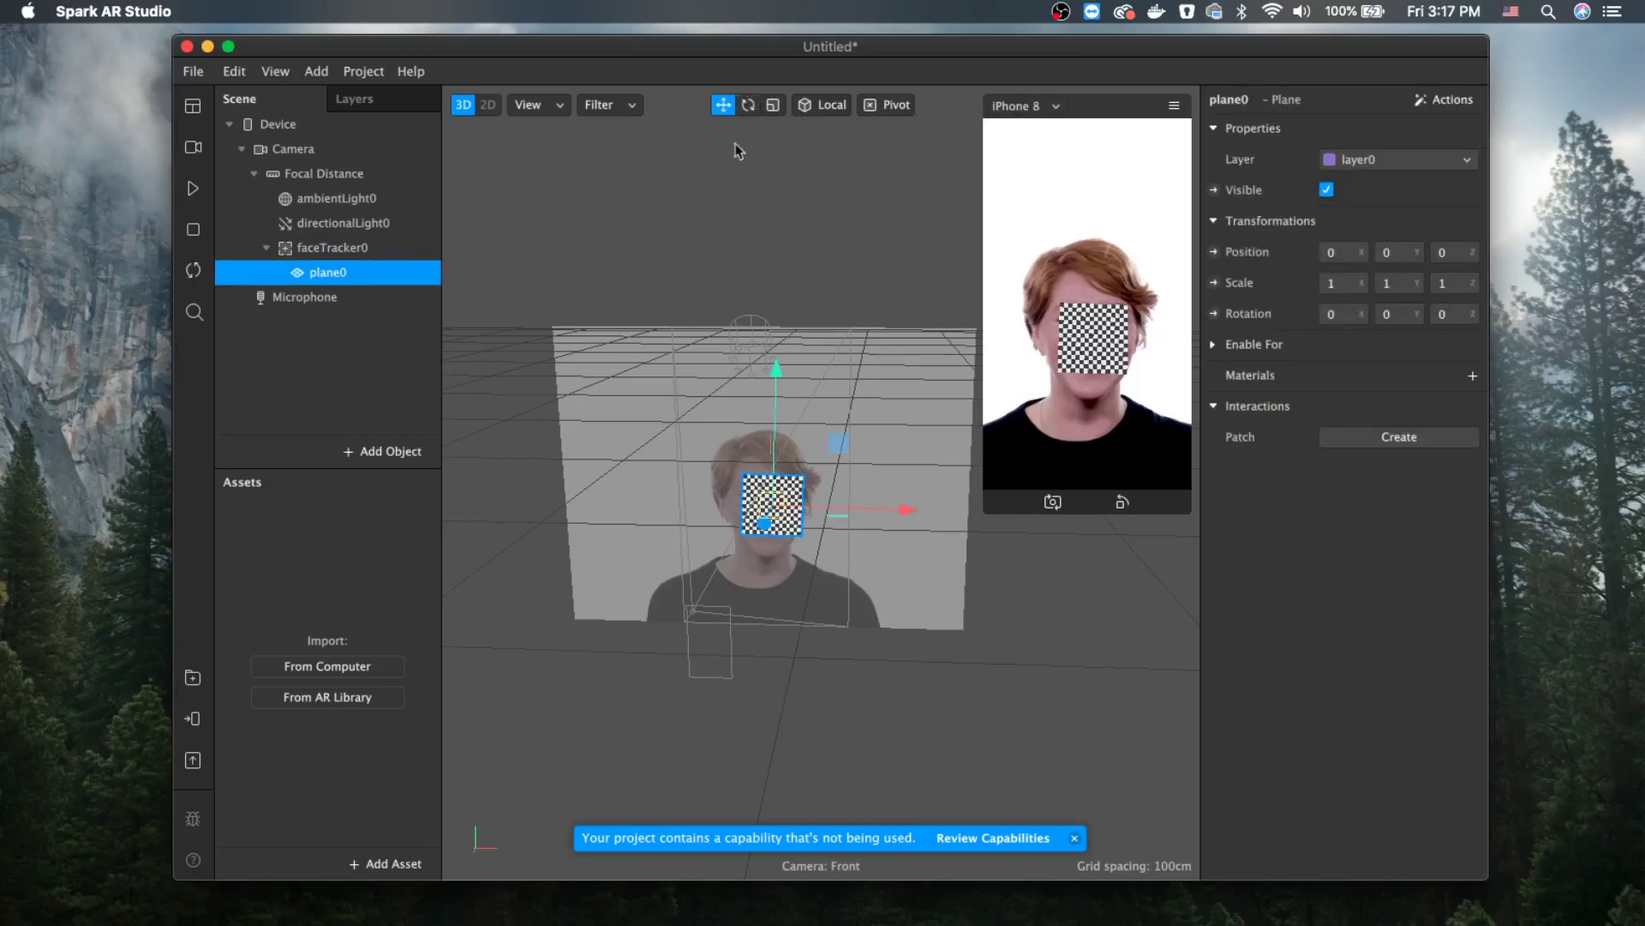
{"action": "left_click_drag", "start_coordinate": [771, 360], "coordinate": [775, 250]}
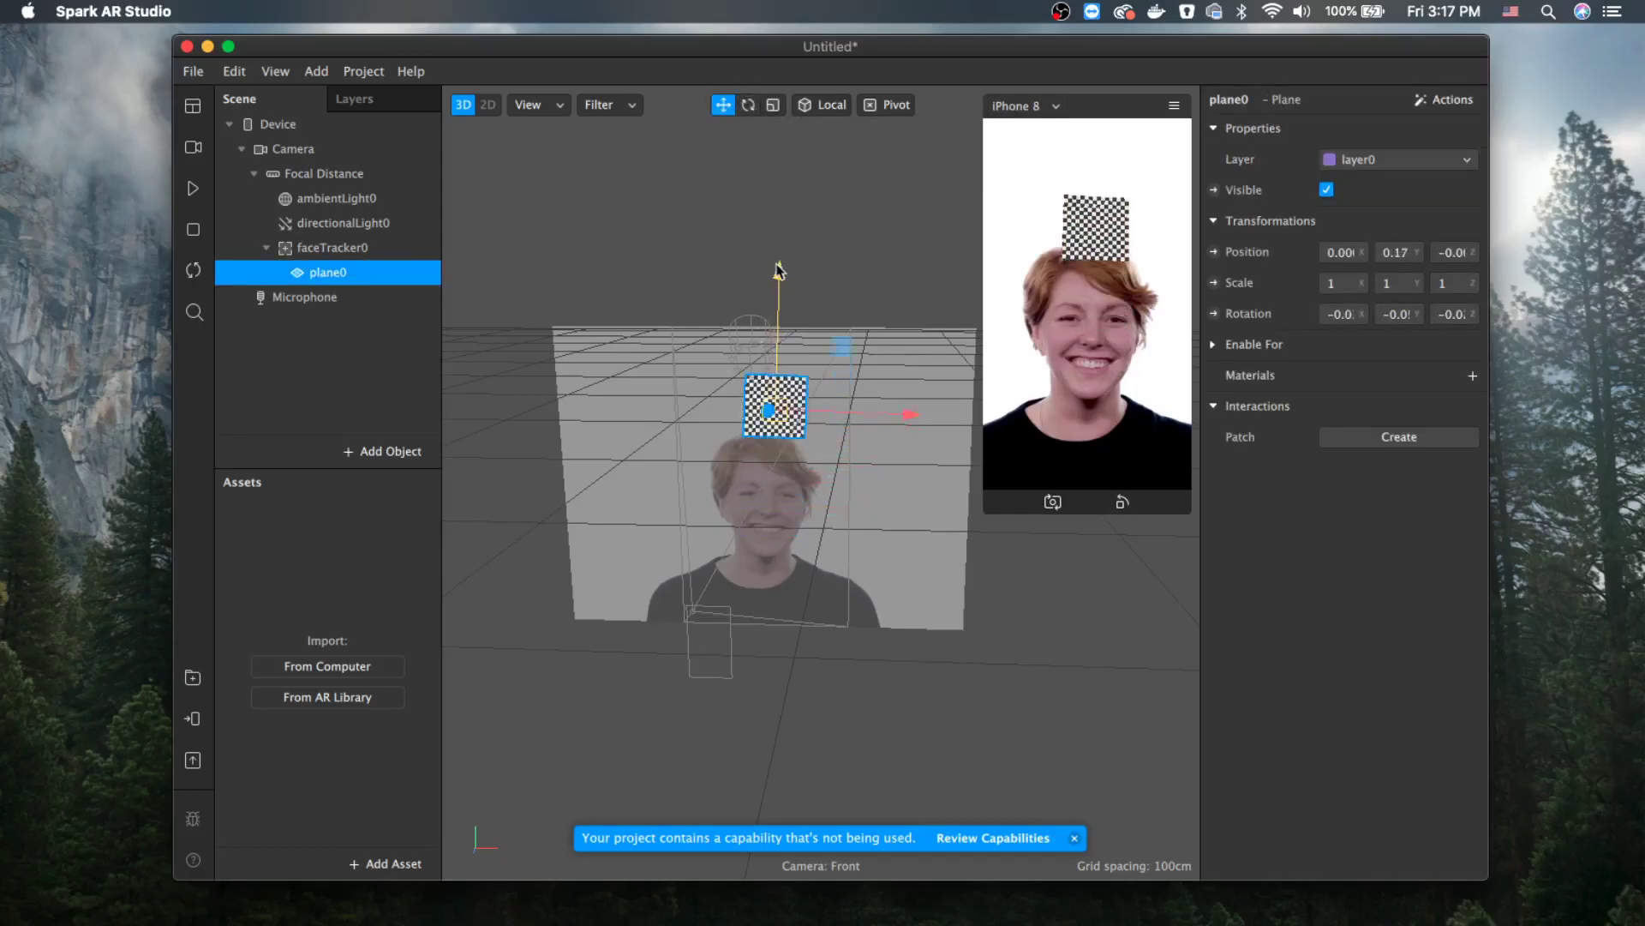
{"action": "mouse_move", "coordinate": [910, 400]}
{"action": "left_mouse_down"}
{"action": "mouse_move", "coordinate": [866, 397]}
{"action": "mouse_move", "coordinate": [907, 400]}
{"action": "left_mouse_up"}
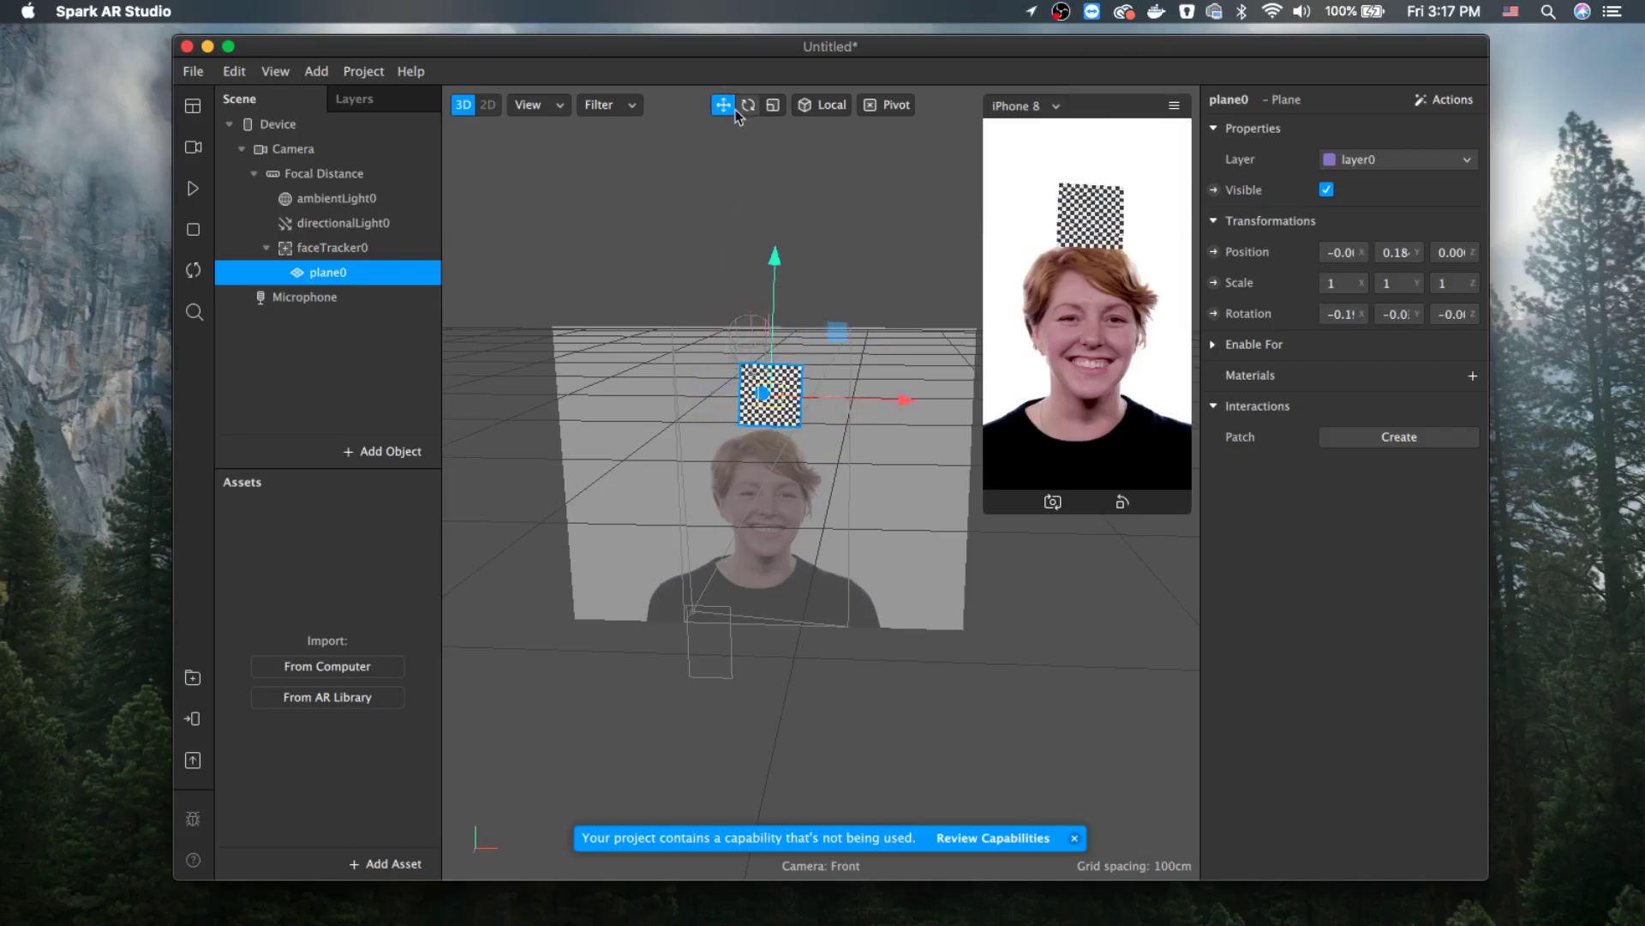
Scale plane0 slightly shorter and wider, then lift it to about Y 0.19
{"action": "left_click", "coordinate": [774, 107]}
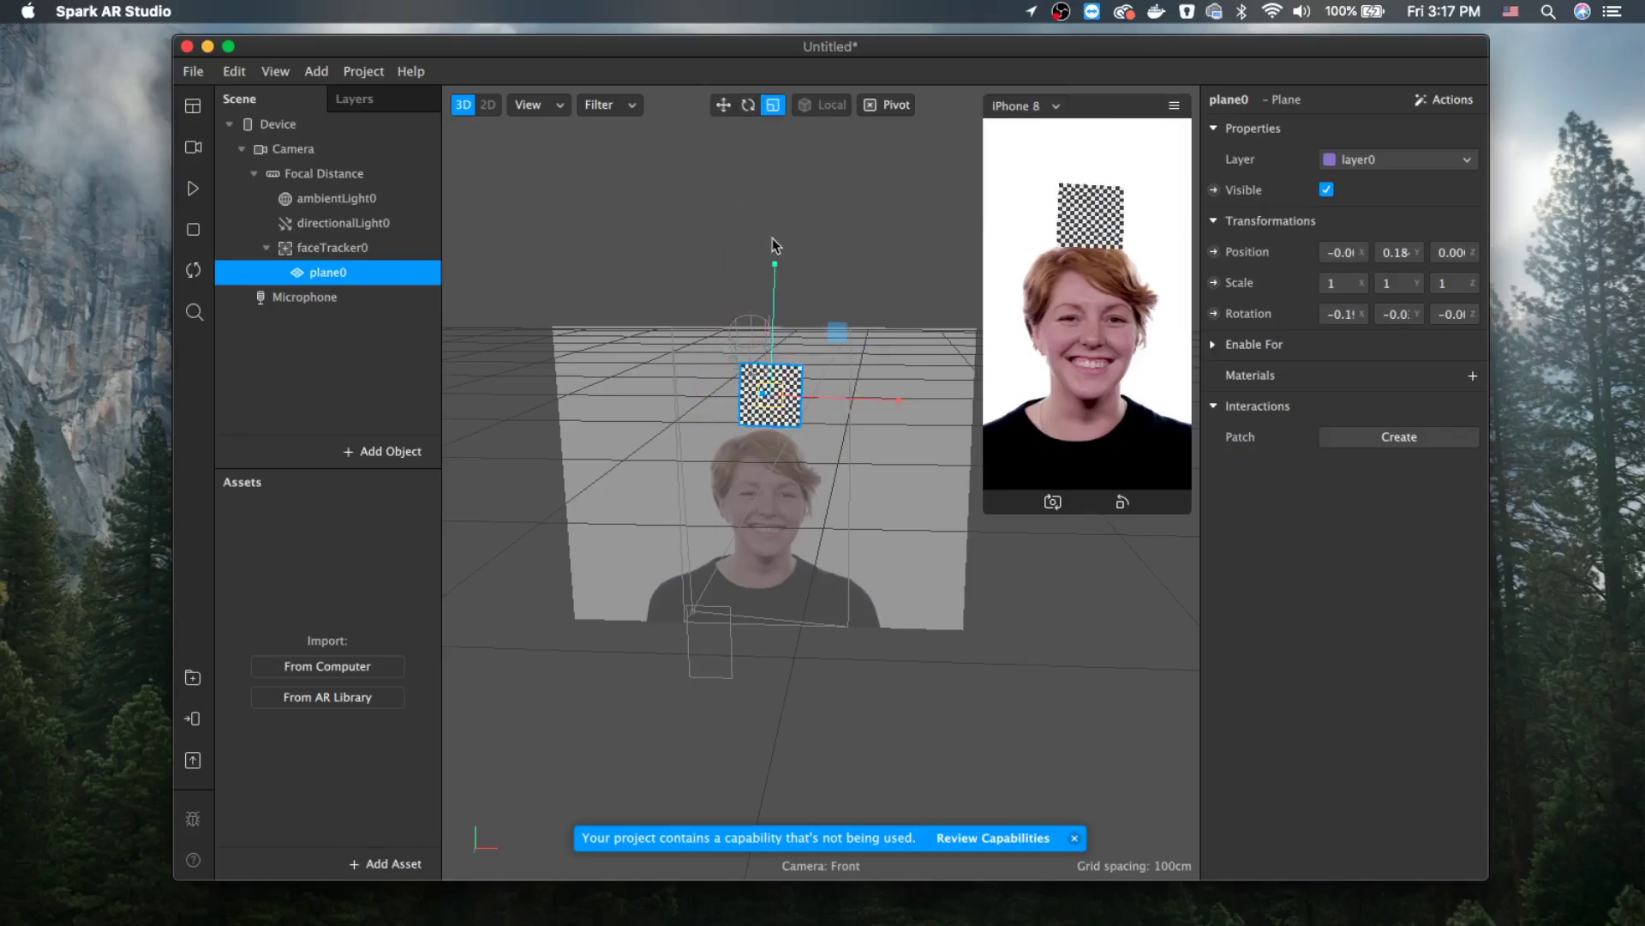
{"action": "left_click_drag", "start_coordinate": [779, 243], "coordinate": [778, 264]}
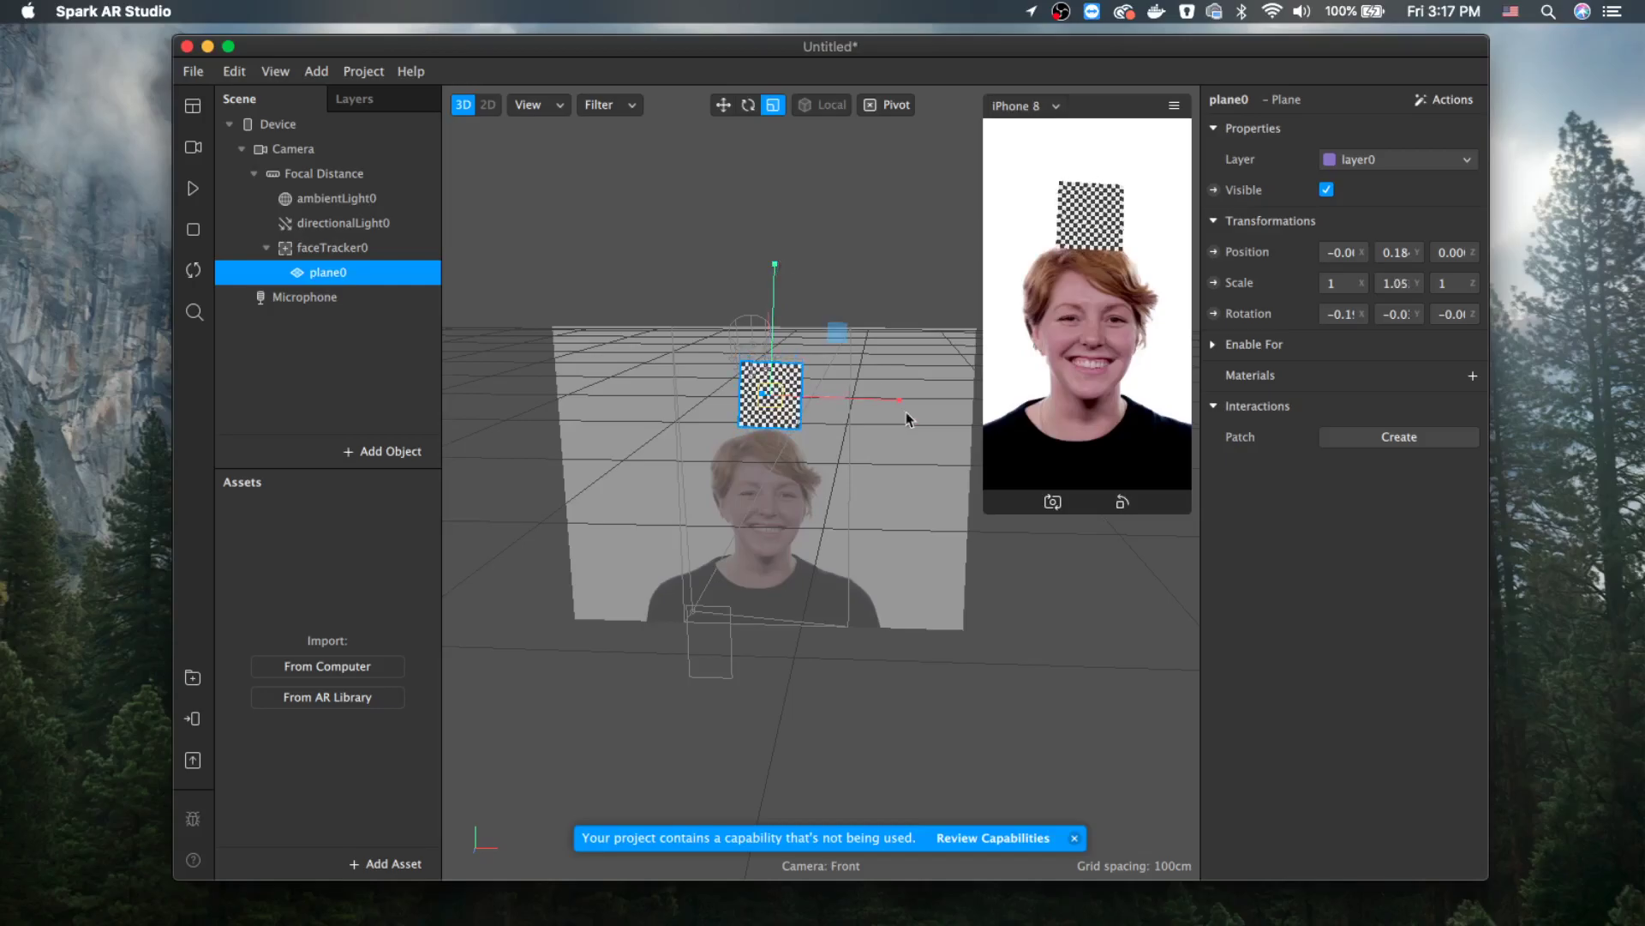
{"action": "left_click_drag", "start_coordinate": [898, 401], "coordinate": [901, 404]}
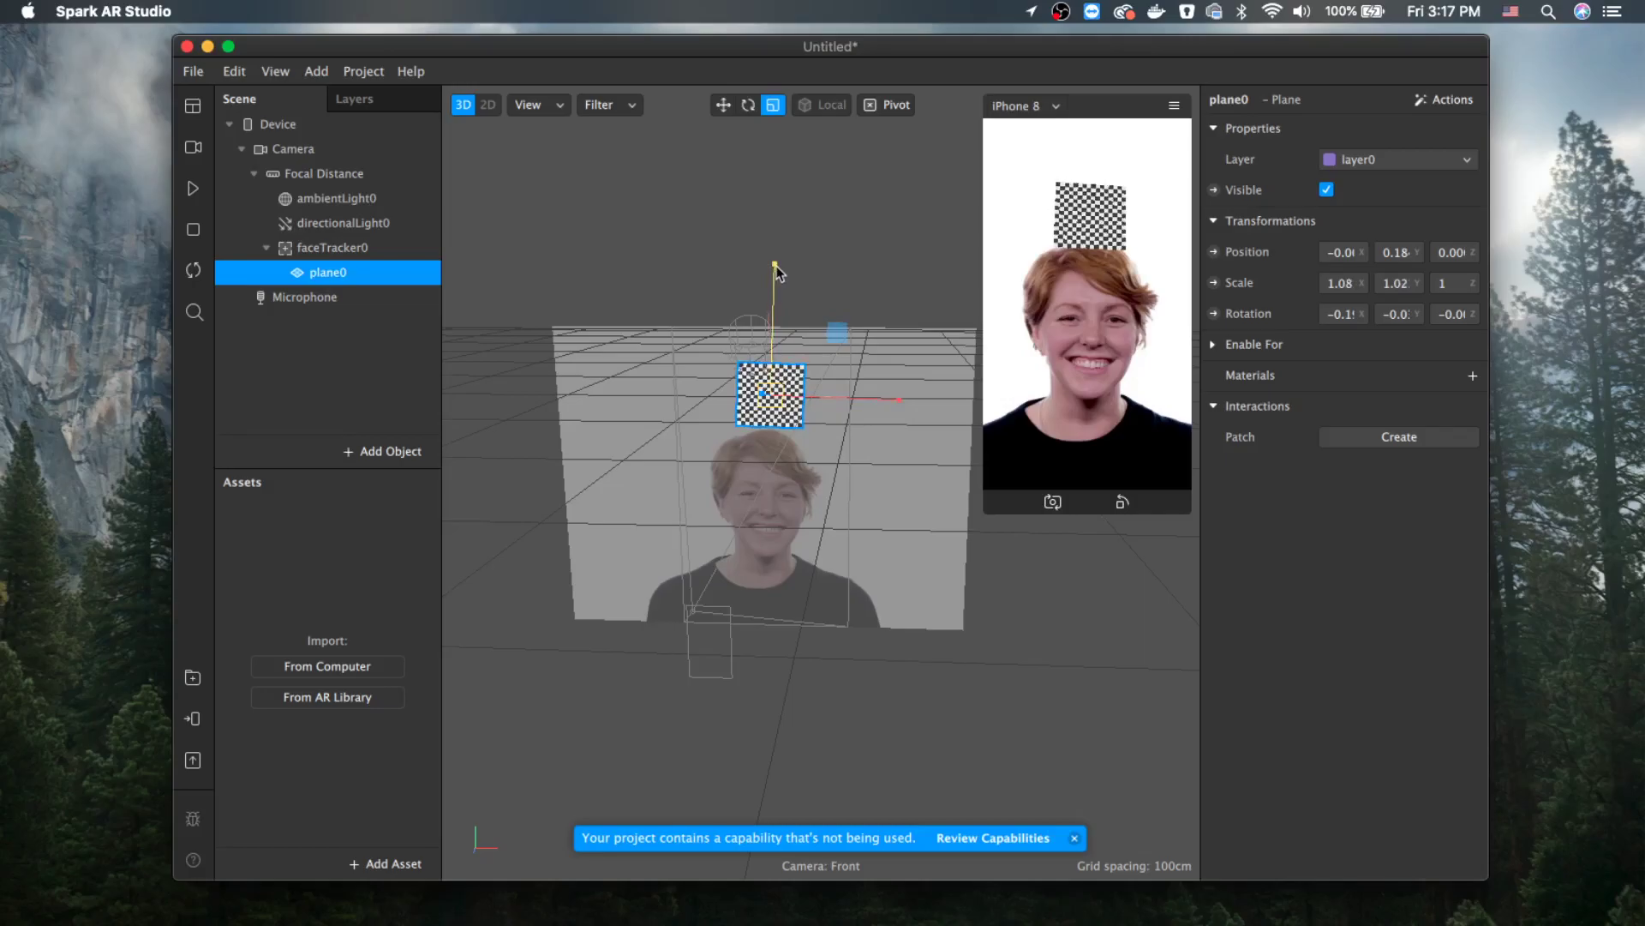
{"action": "left_click", "coordinate": [724, 104]}
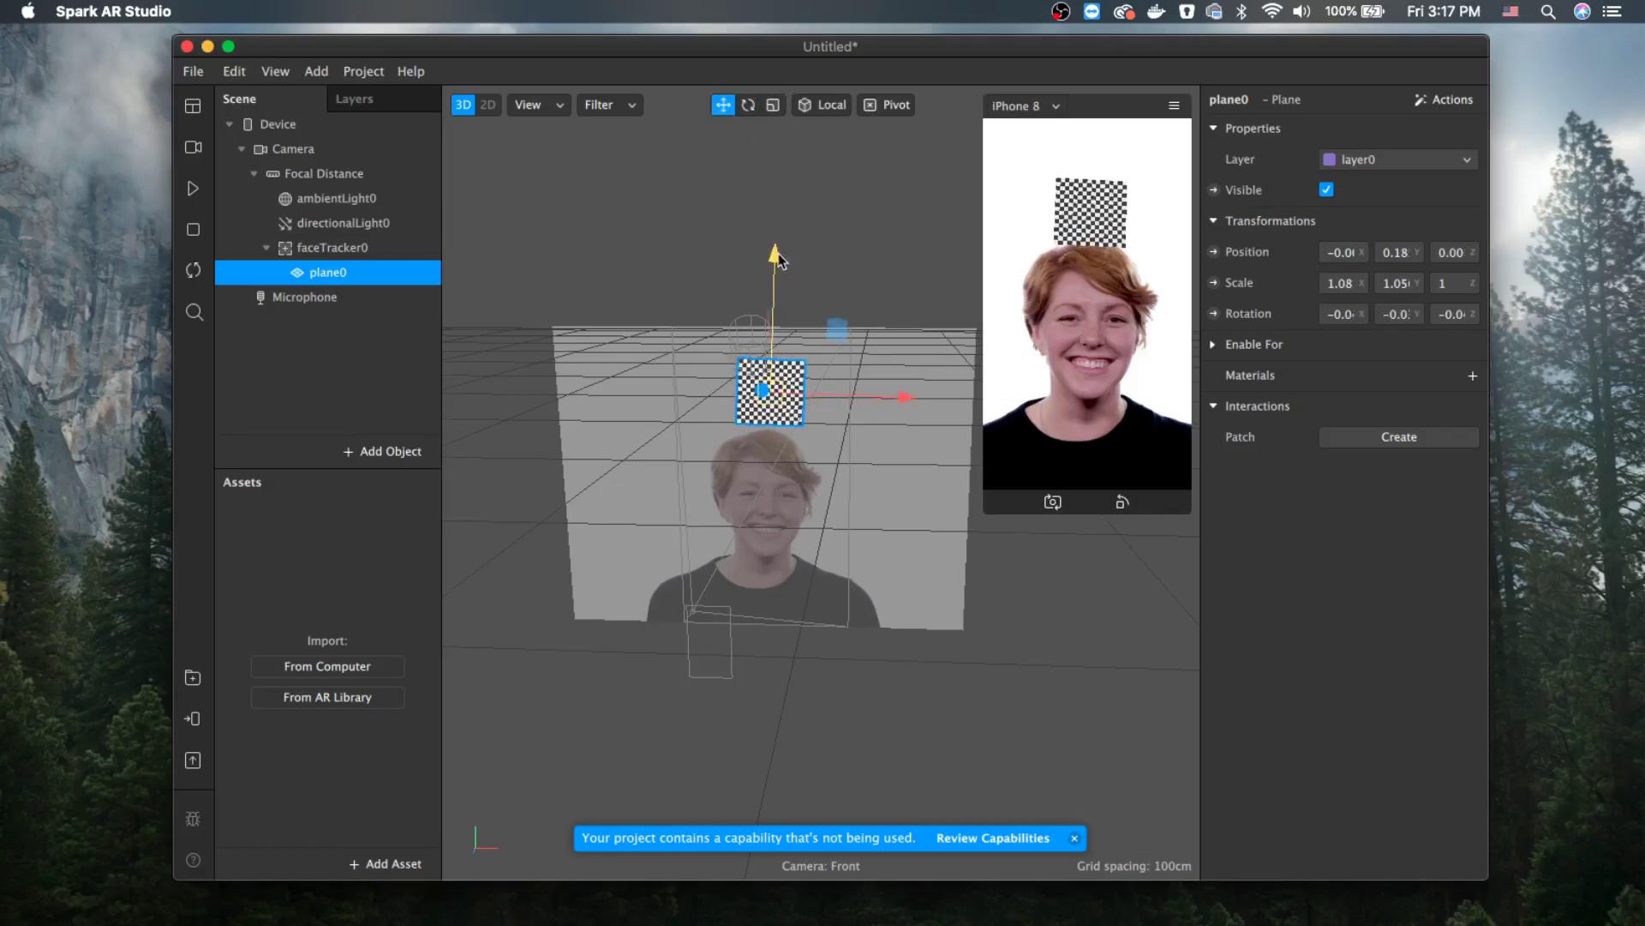
{"action": "left_click_drag", "start_coordinate": [776, 259], "coordinate": [777, 252]}
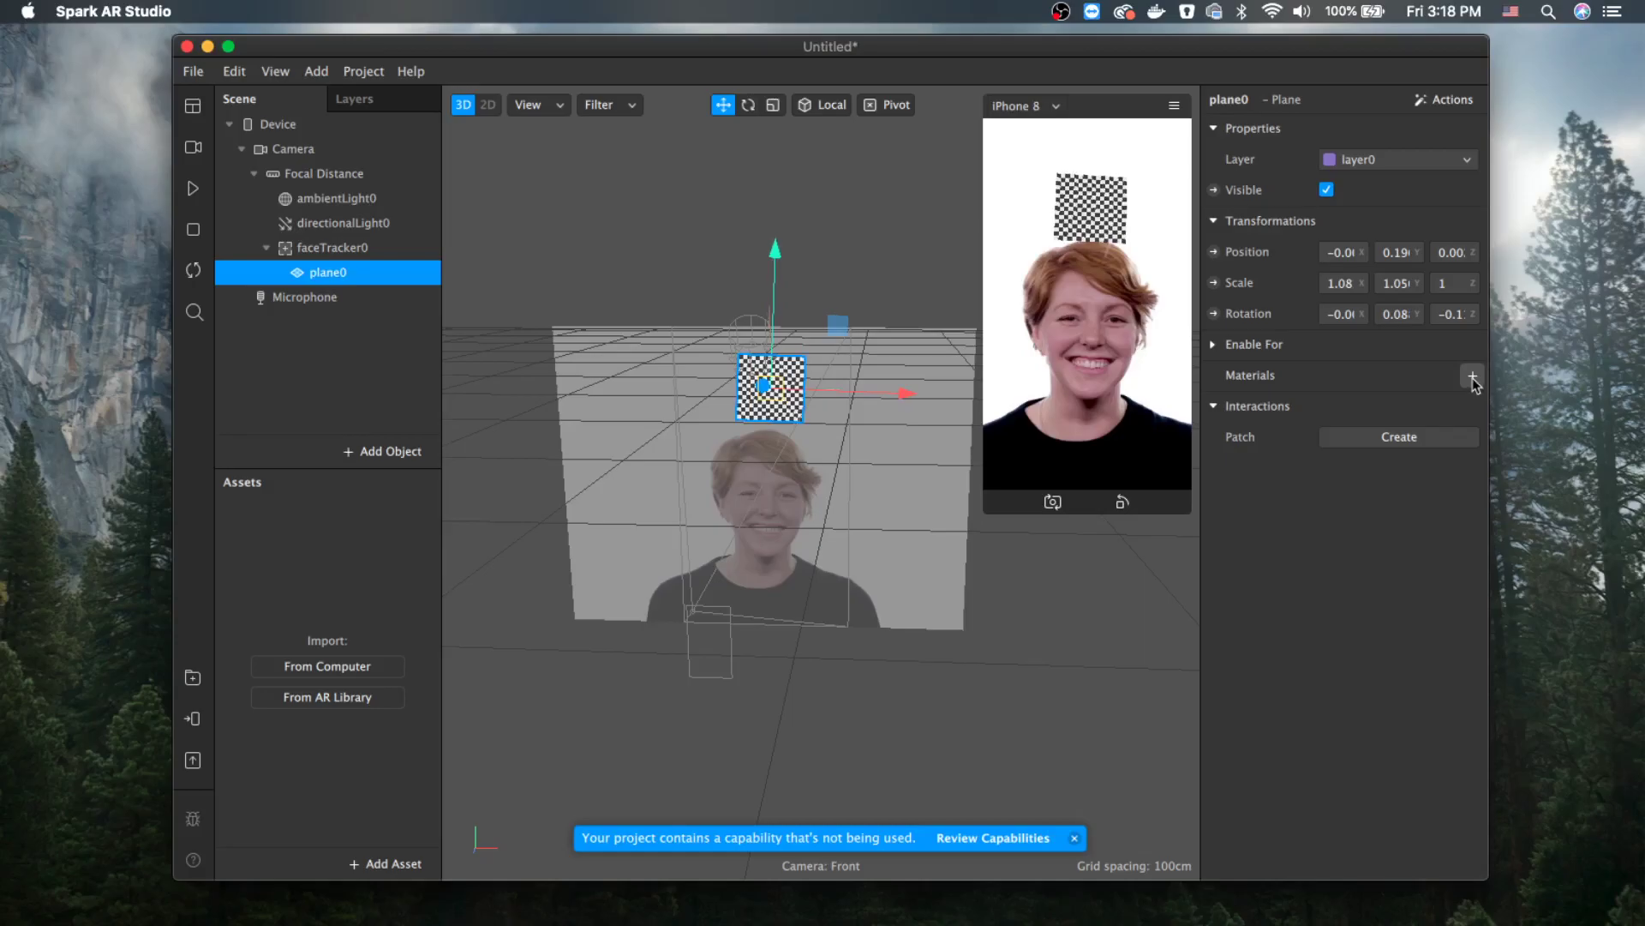
Add a material to plane0, rename it 'mat 2 d image', and switch to the browser
{"action": "left_click", "coordinate": [1472, 377]}
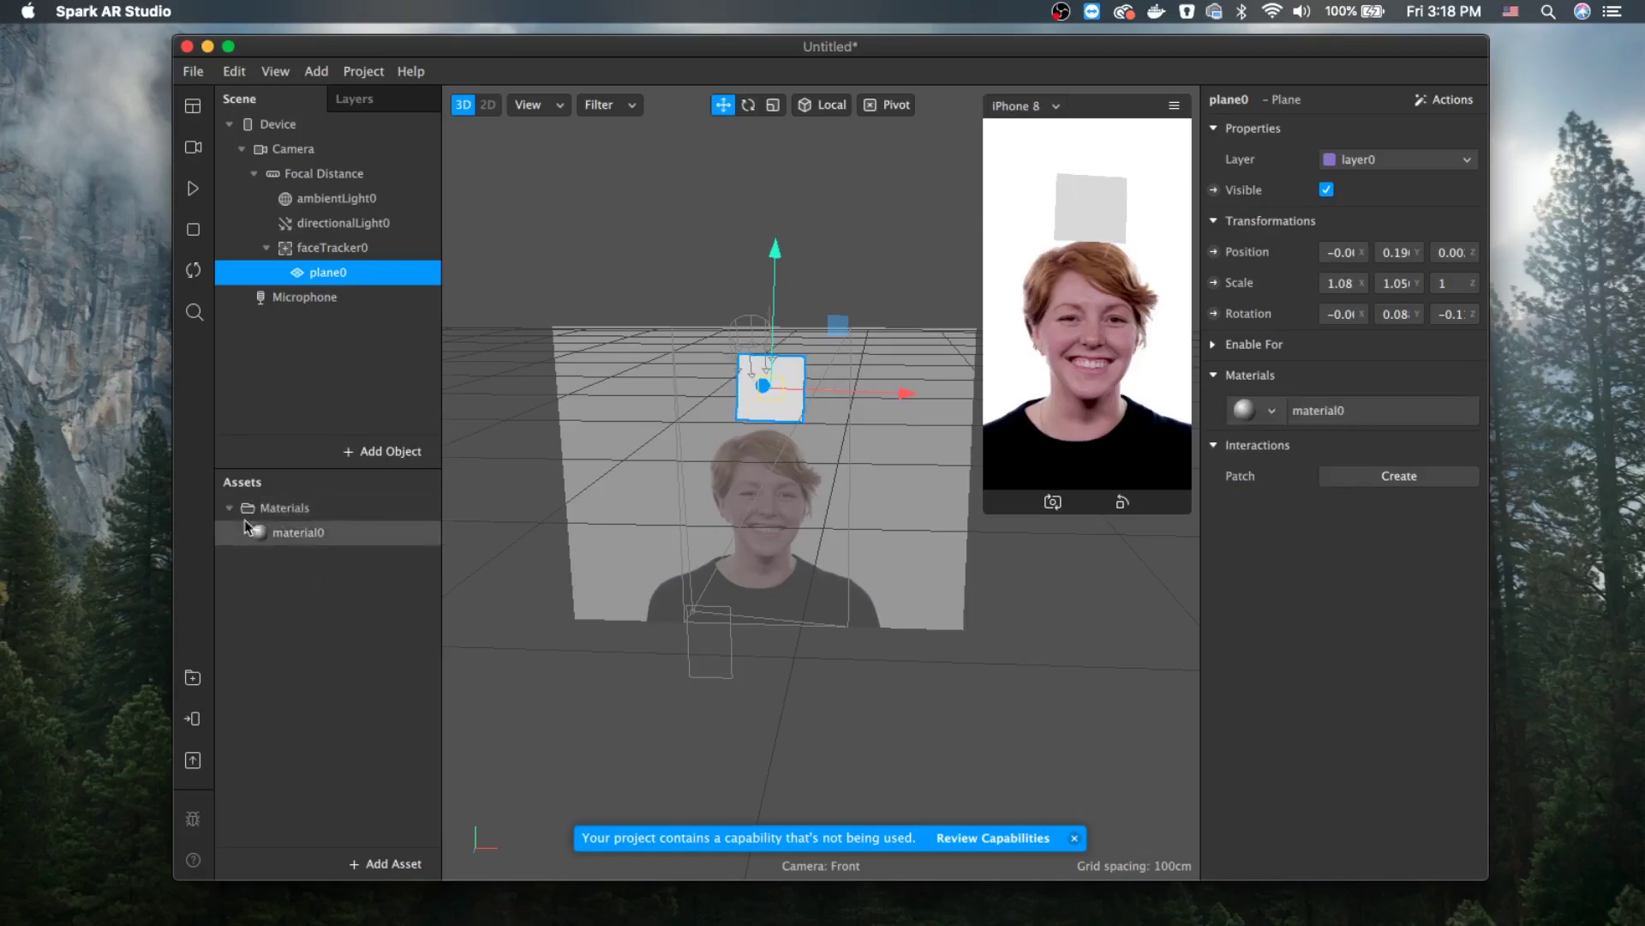
{"action": "left_click", "coordinate": [294, 532]}
{"action": "key", "text": "Return"}
{"action": "type", "text": "m"}
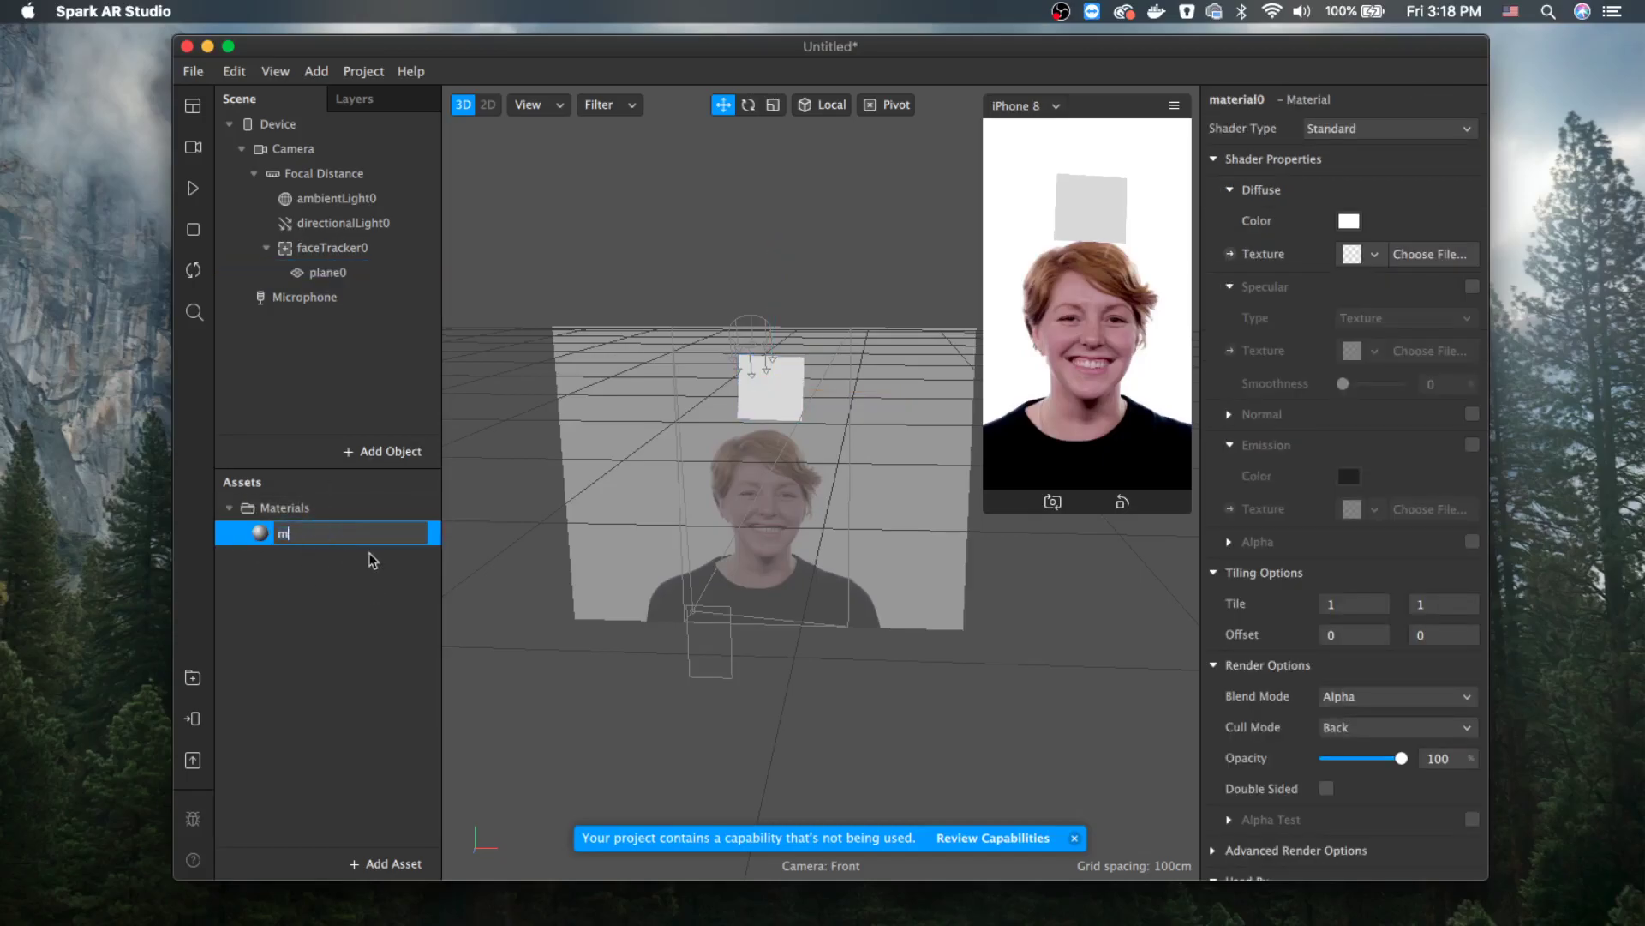
{"action": "type", "text": "at 2 d image"}
{"action": "key", "text": "Return"}
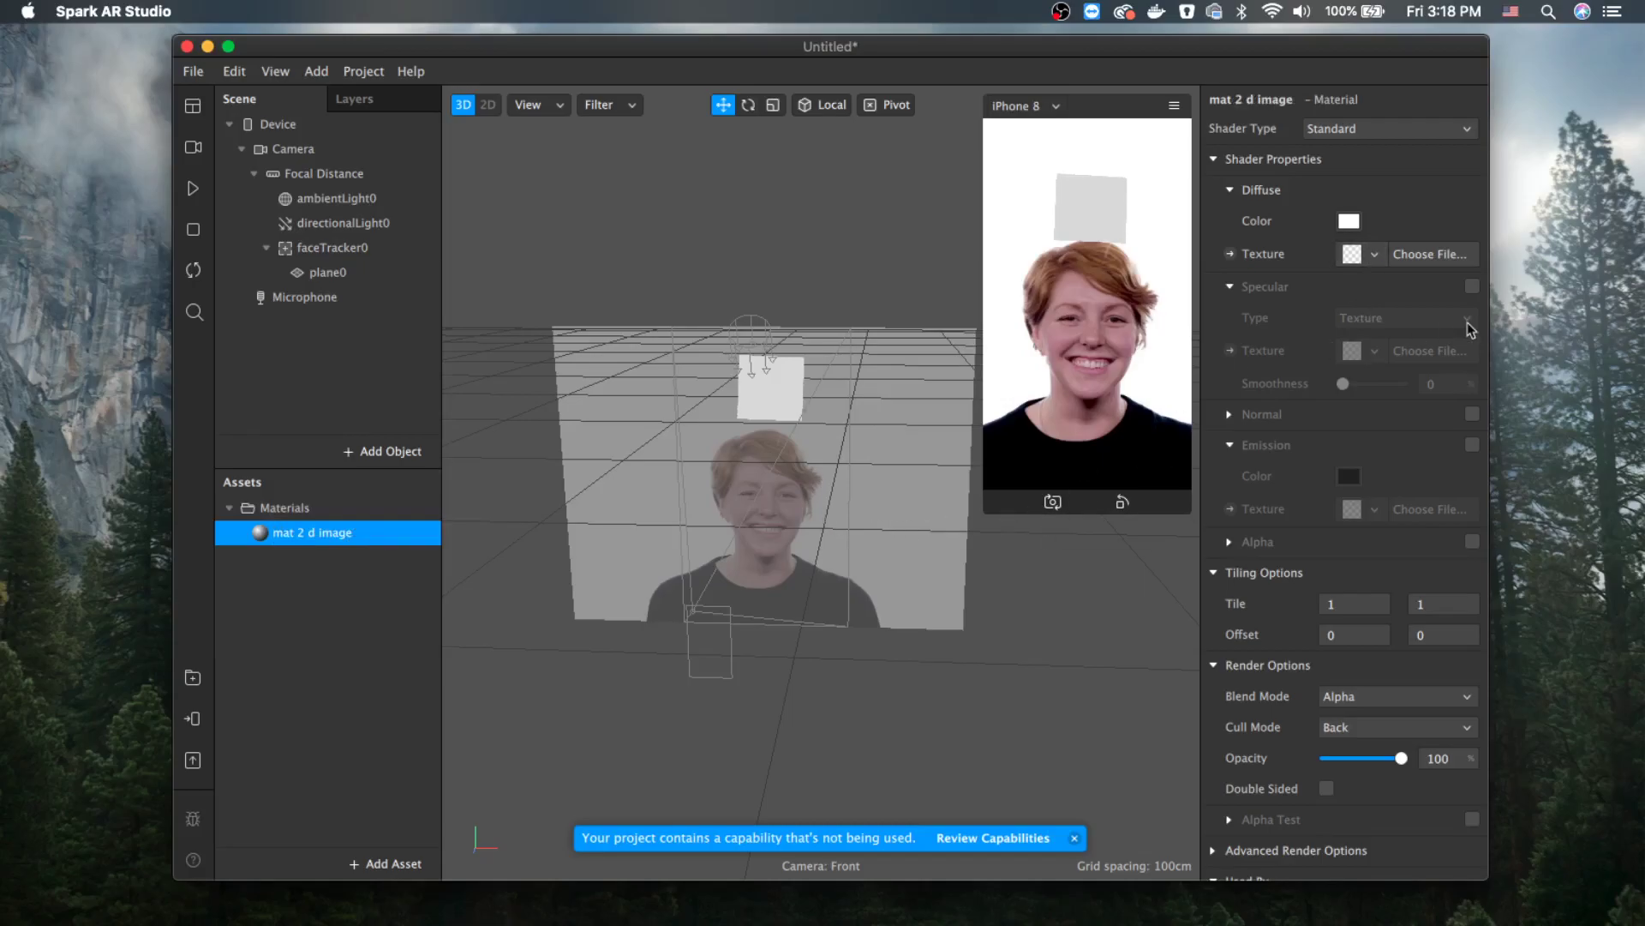
{"action": "key", "text": "ctrl+Right"}
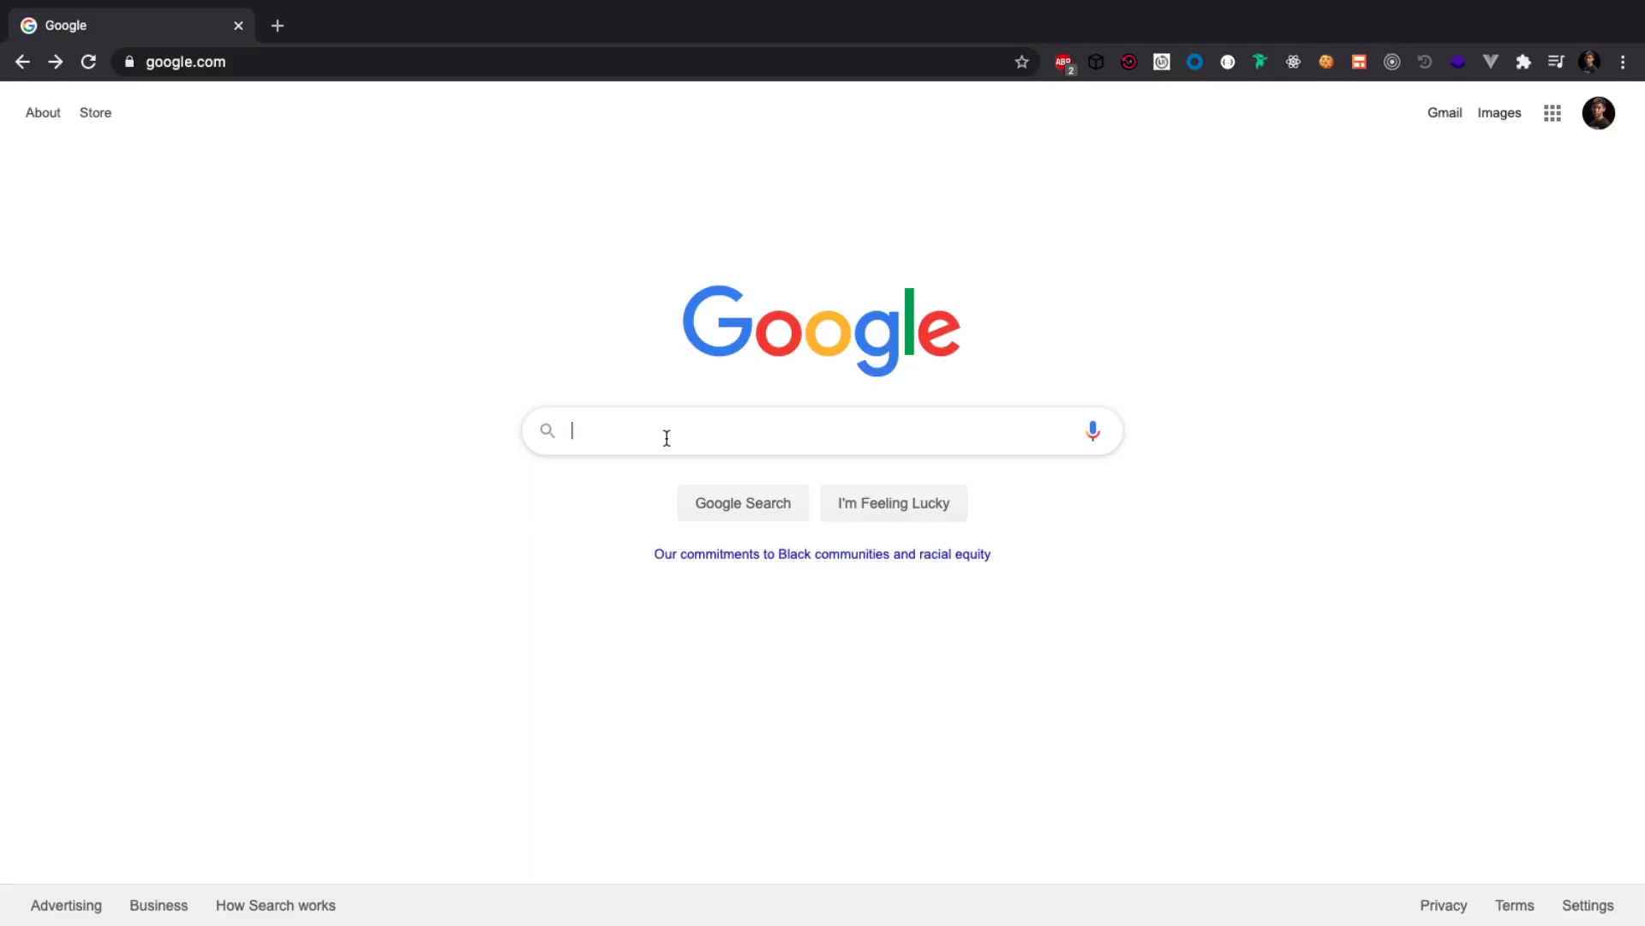
Search Google Images for 'lamp ideas png' and preview the yellow lightbulb
{"action": "type", "text": "lam"}
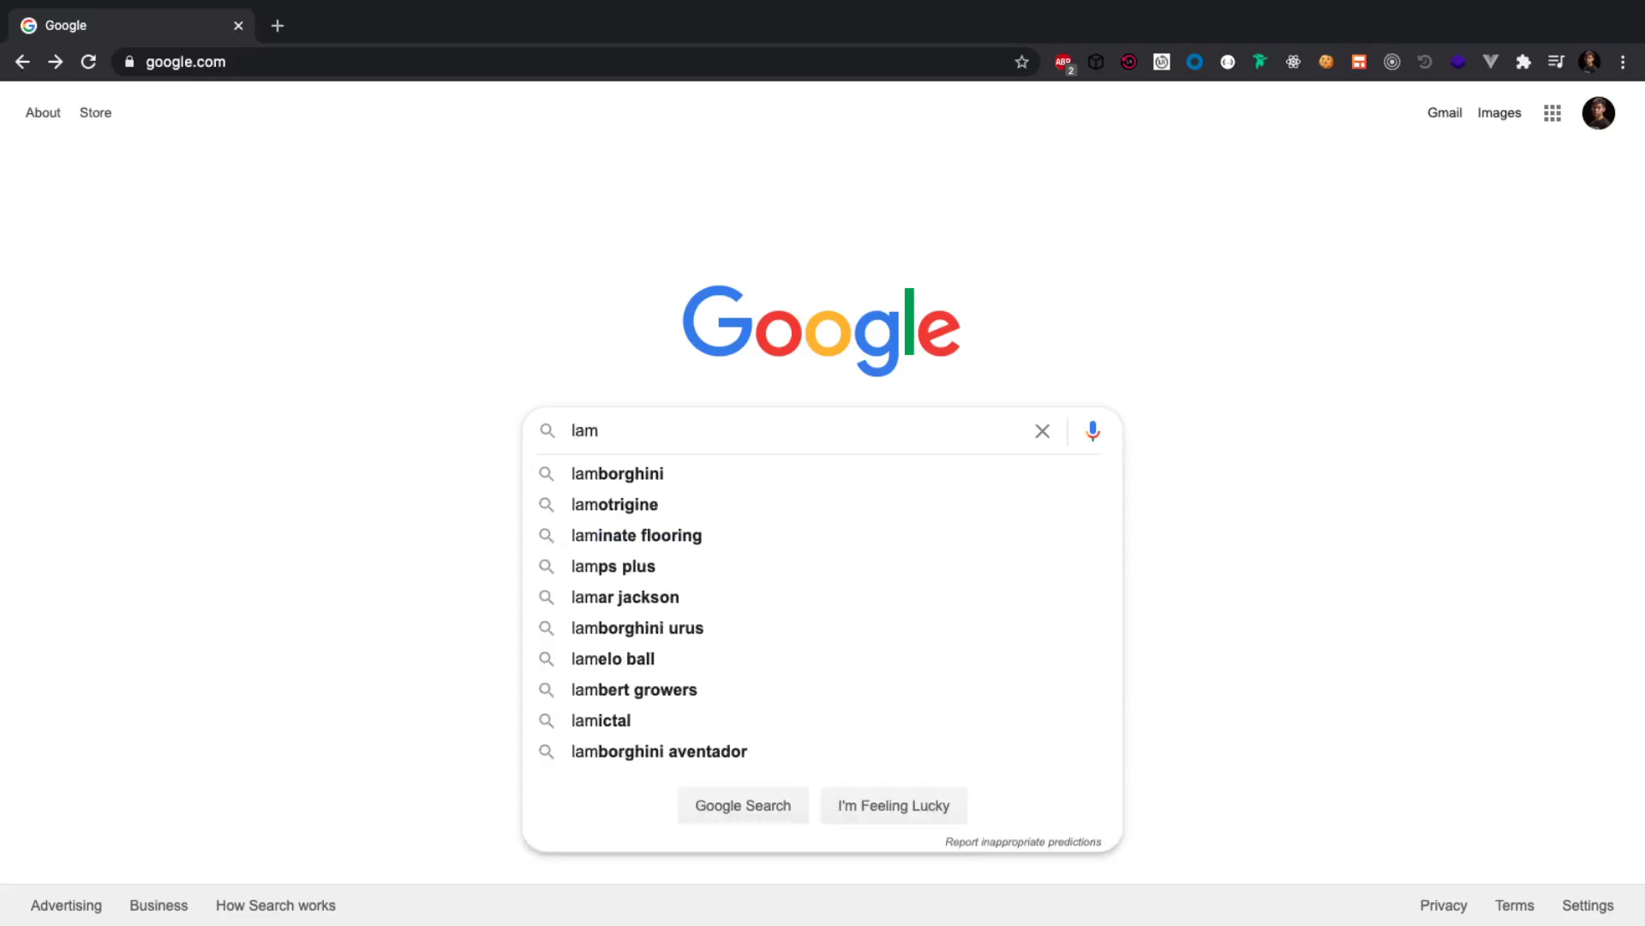
{"action": "type", "text": "p ideas "}
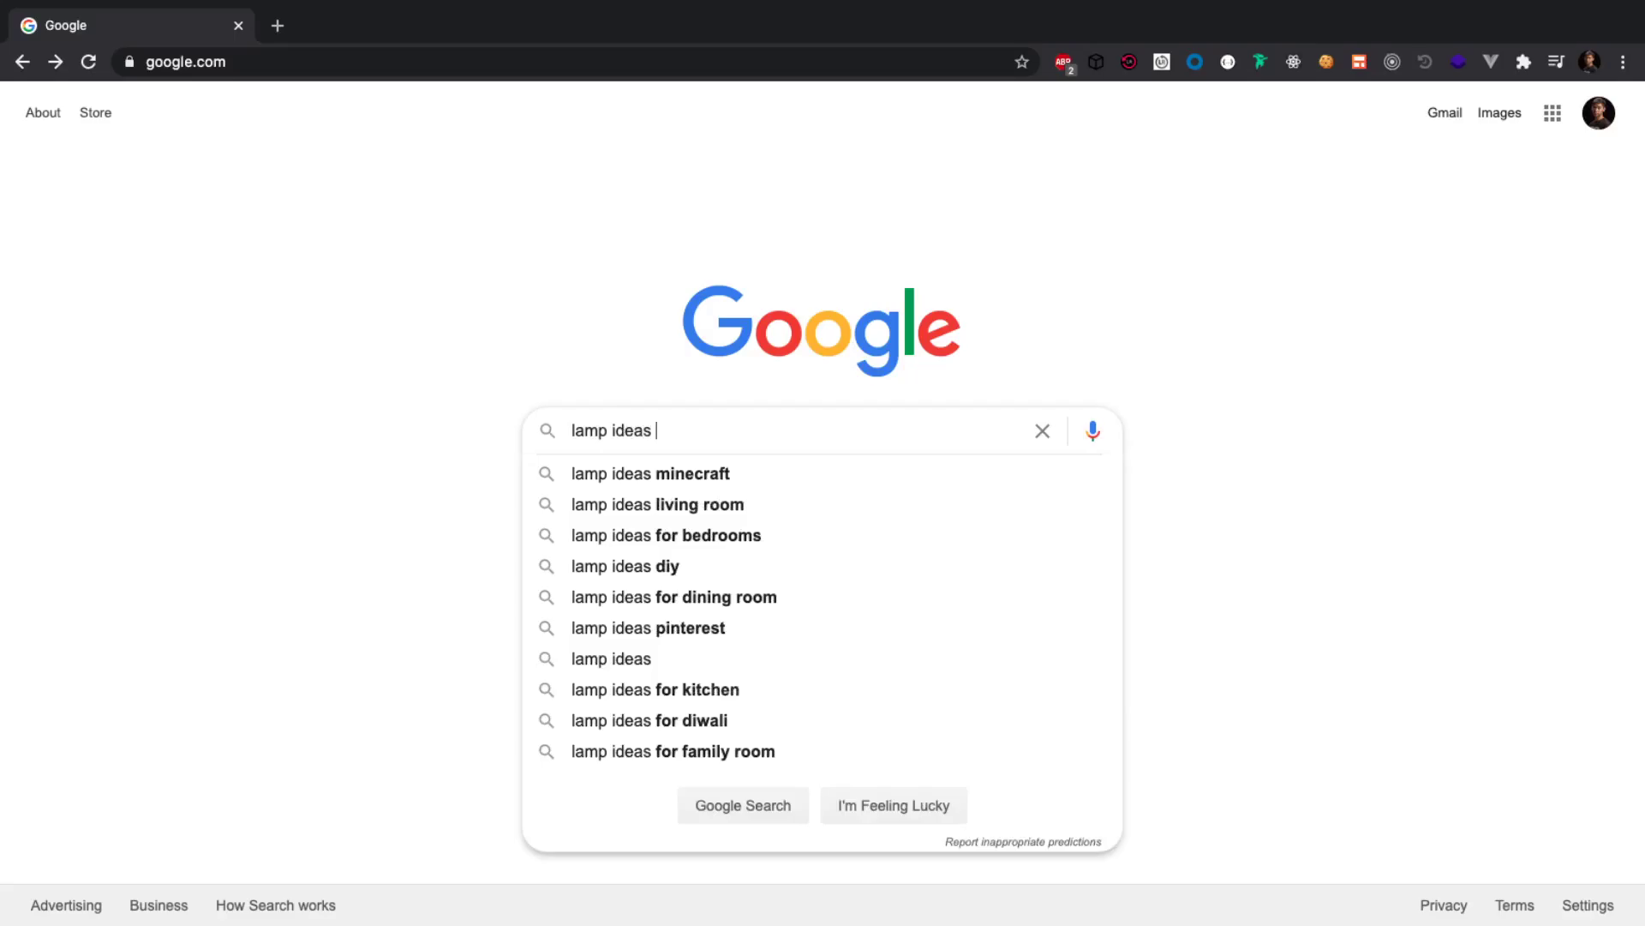
{"action": "type", "text": "png"}
{"action": "key", "text": "Return"}
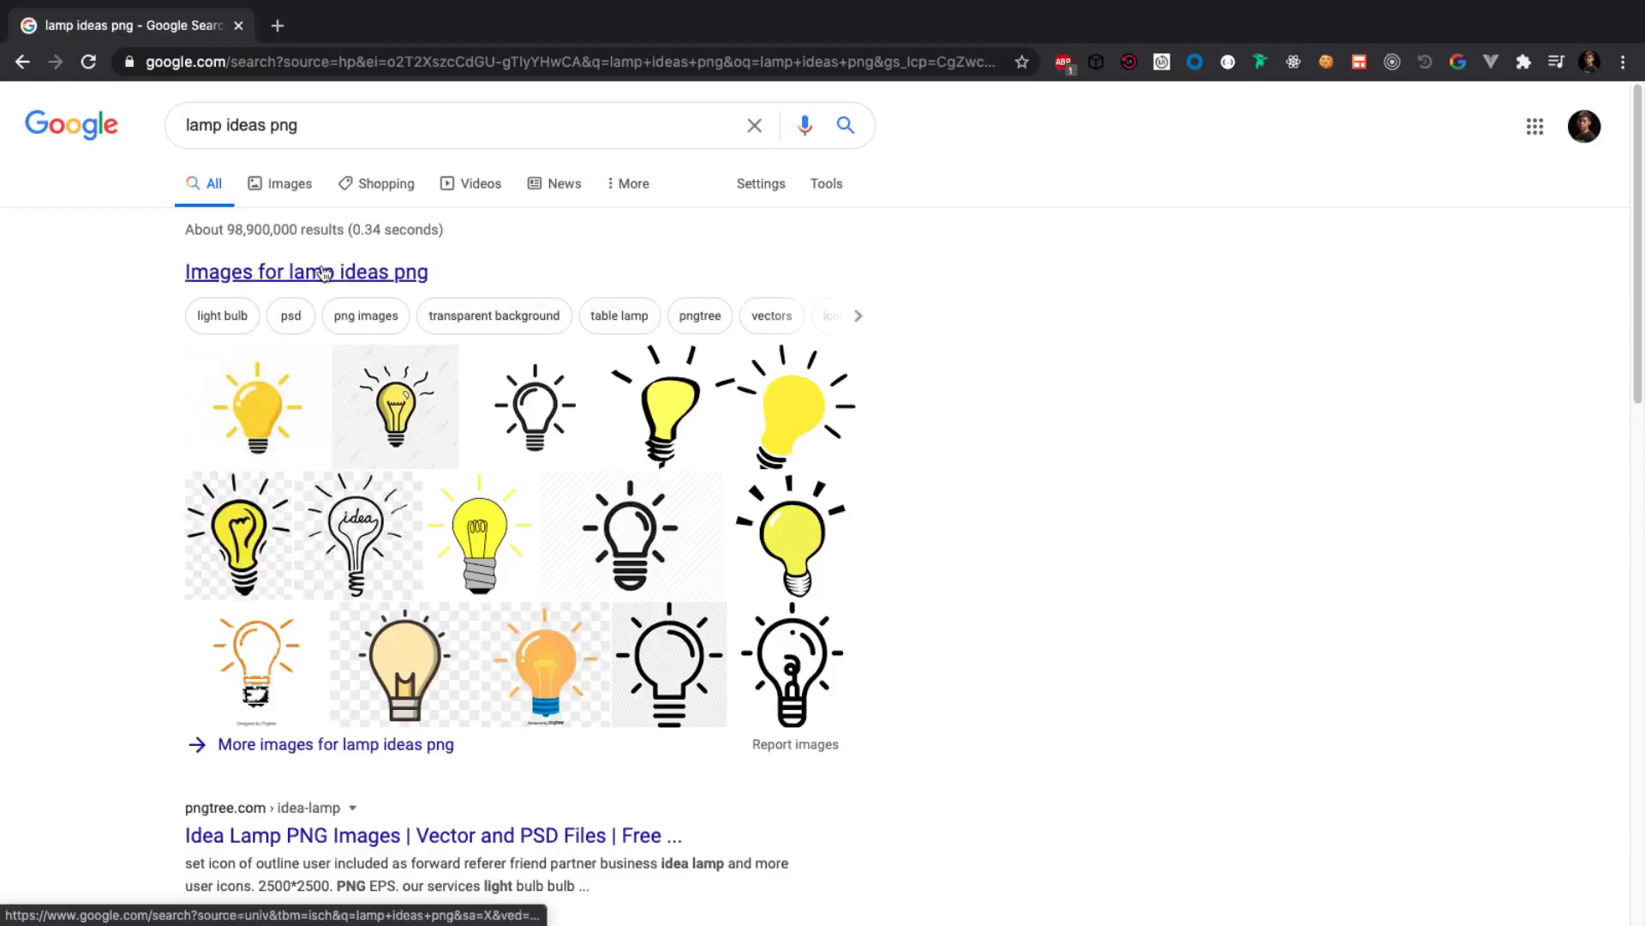
{"action": "left_click", "coordinate": [324, 273]}
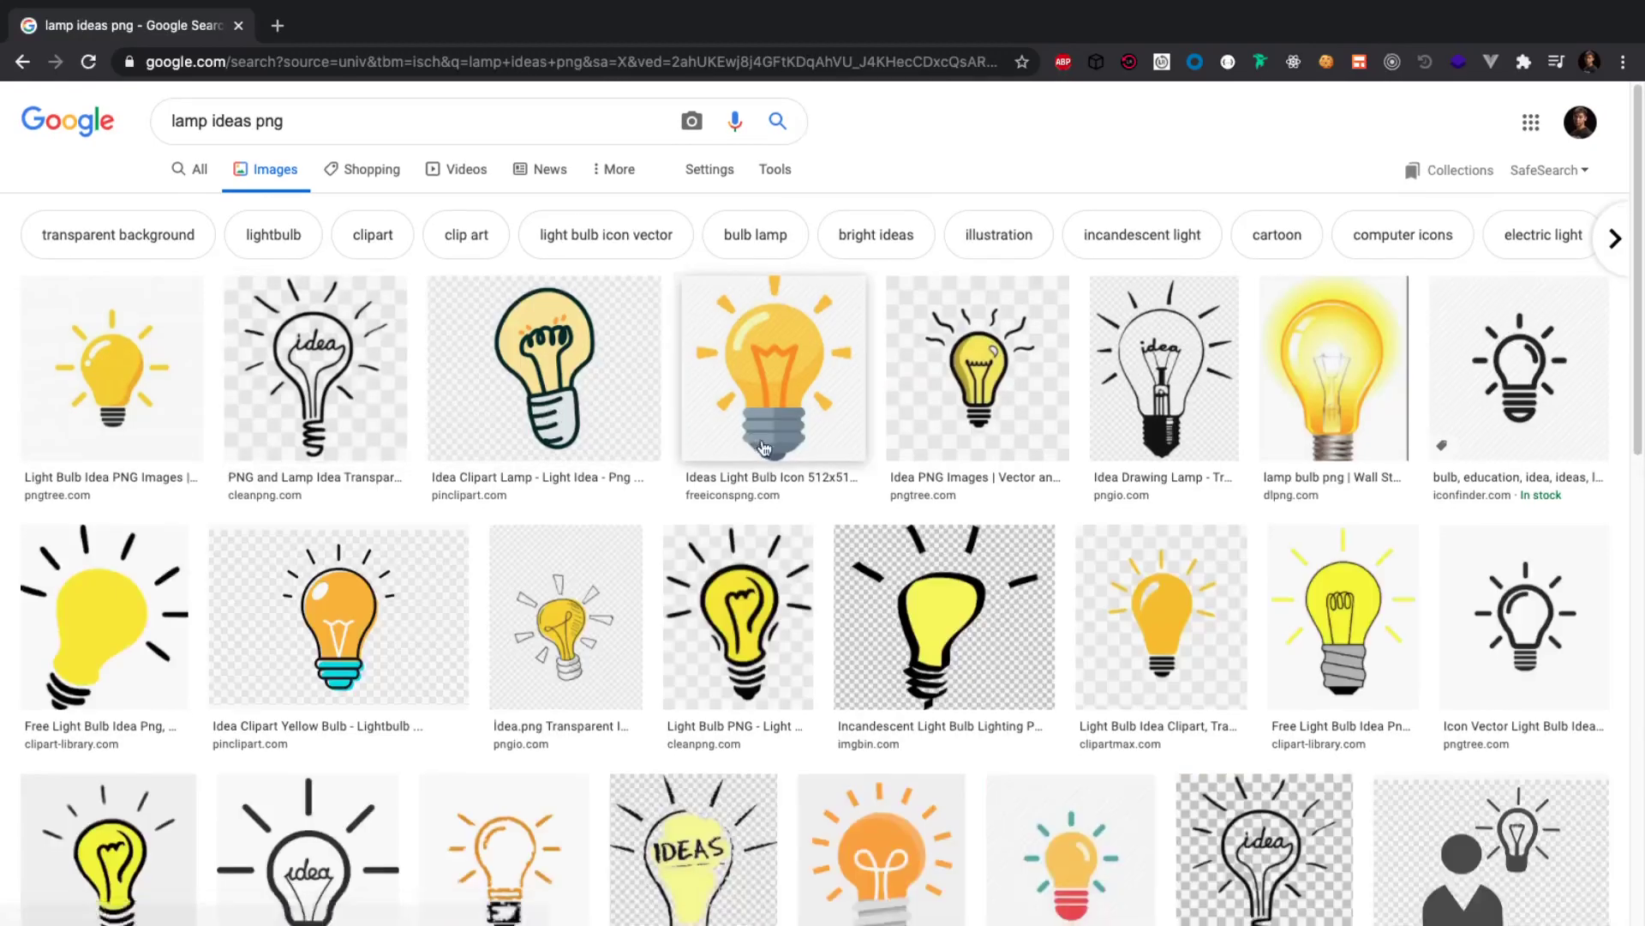
{"action": "scroll", "coordinate": [778, 453], "scroll_direction": "down", "scroll_amount": 1}
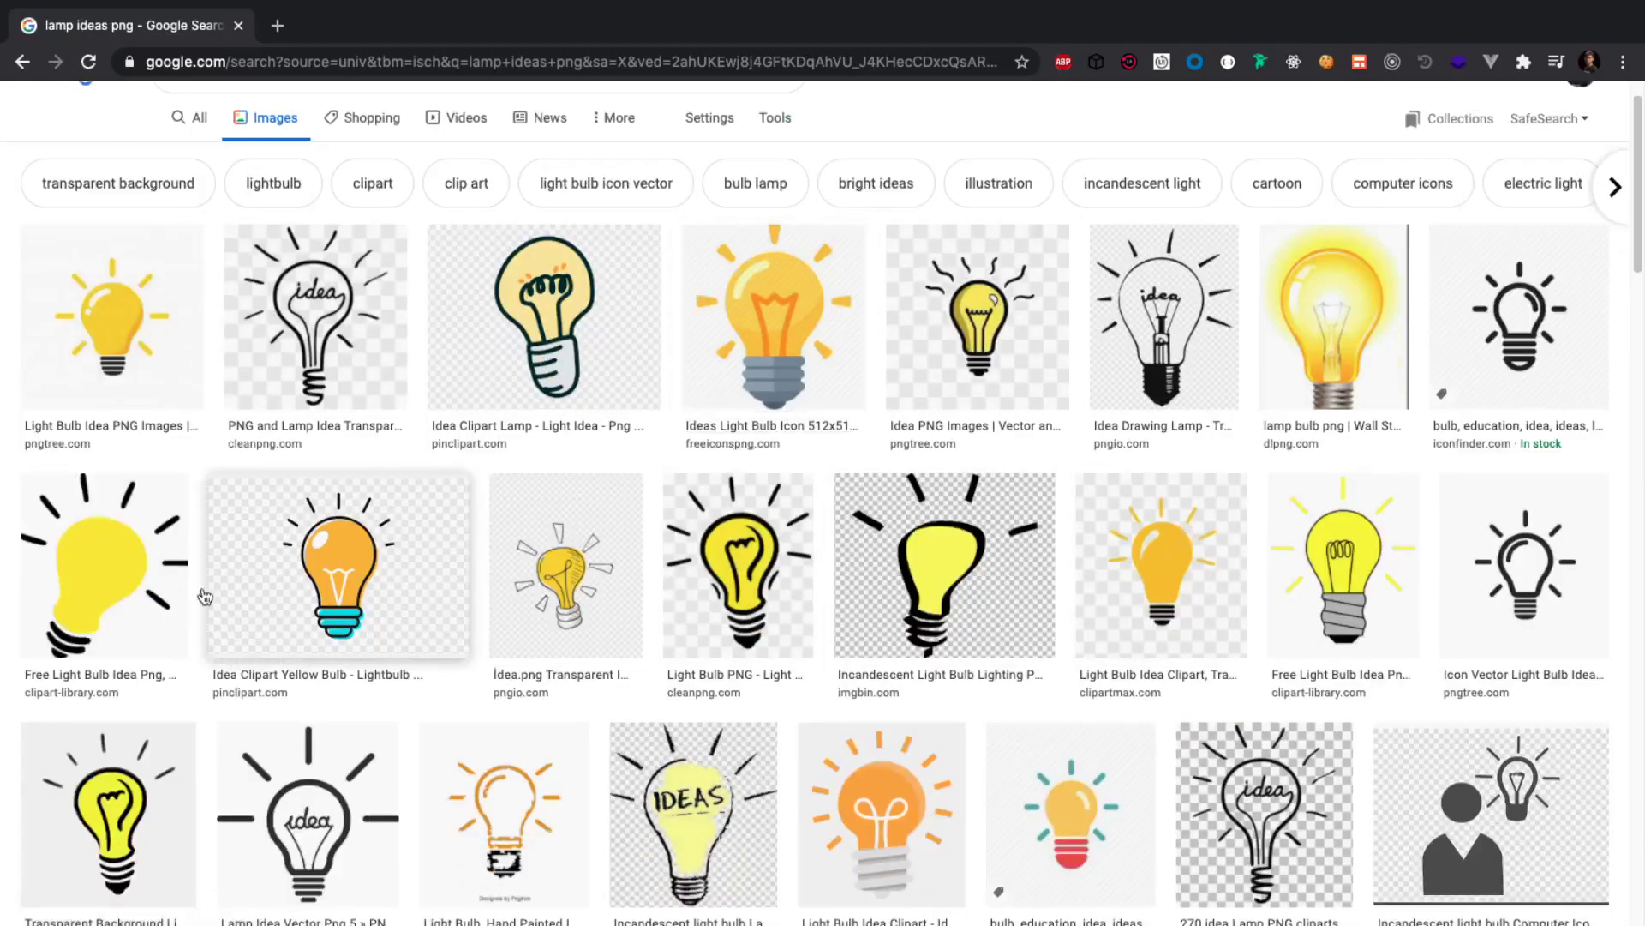
{"action": "left_click", "coordinate": [111, 582]}
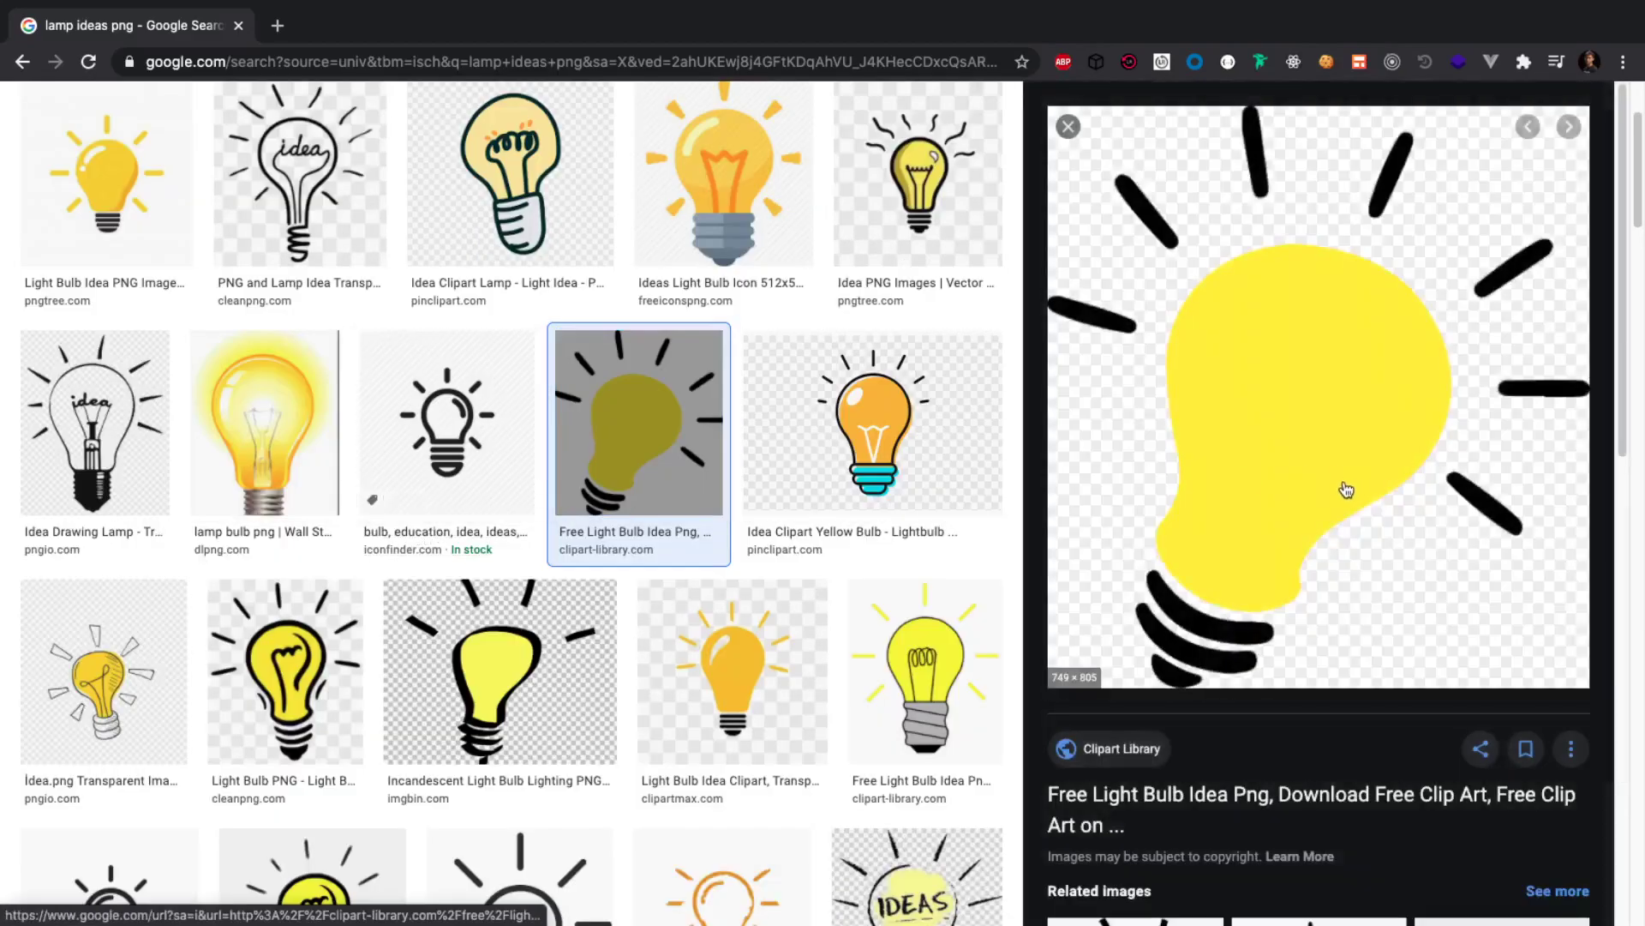
Save the lightbulb image to the Desktop as lamp.png, replacing the existing file
{"action": "right_click", "coordinate": [1268, 338]}
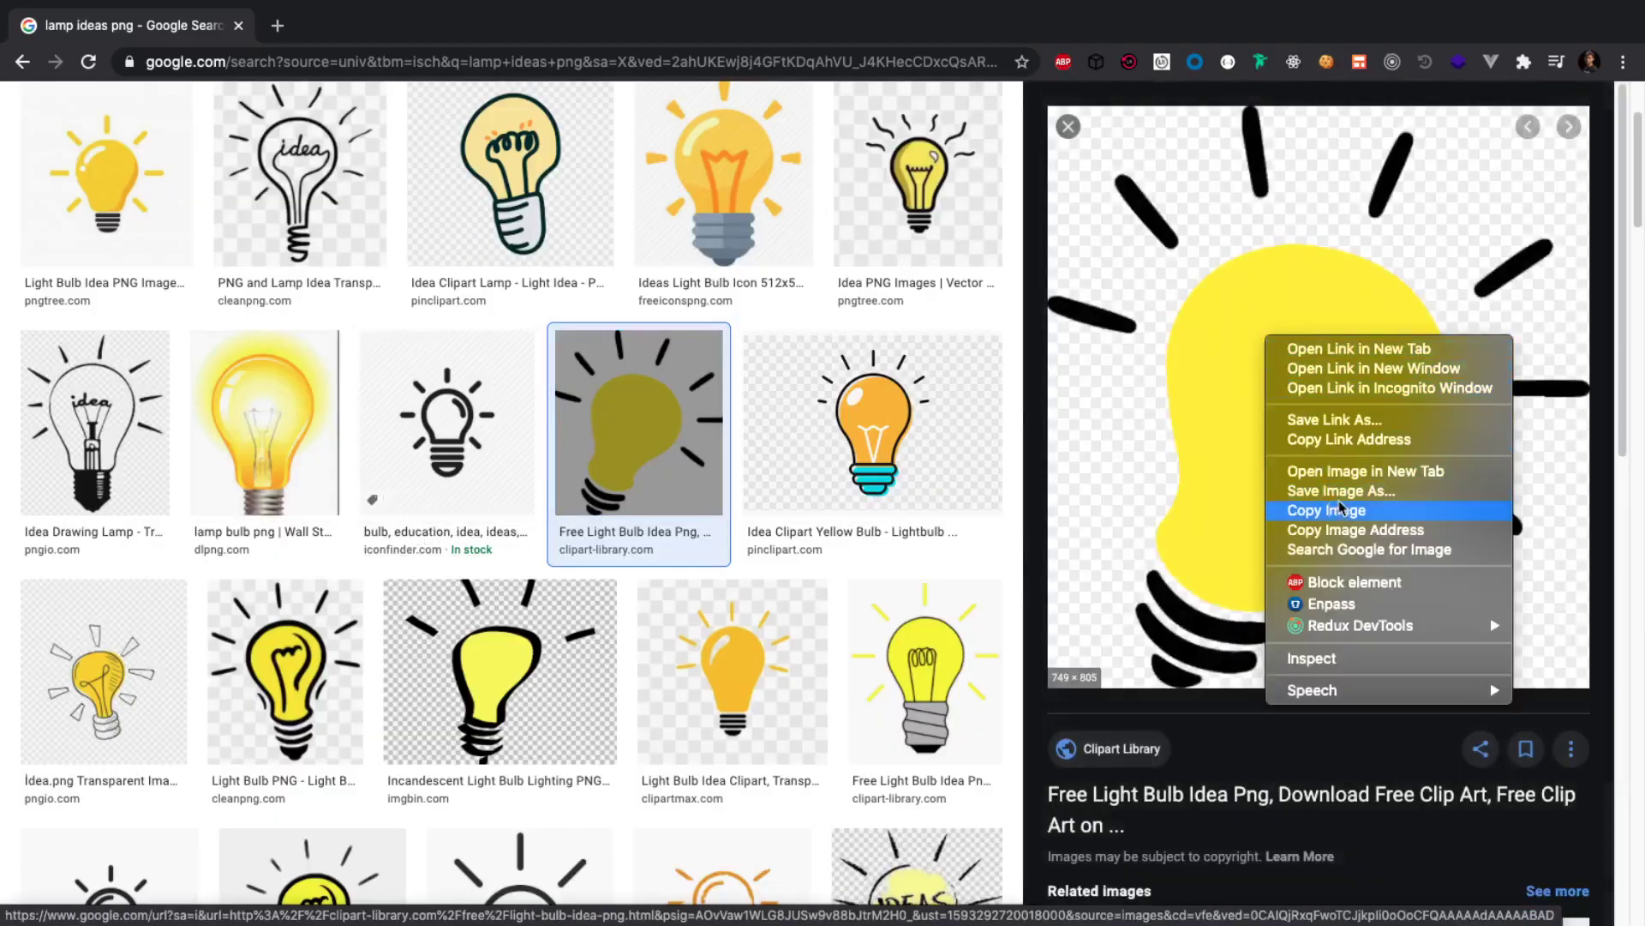
{"action": "left_click", "coordinate": [1344, 497]}
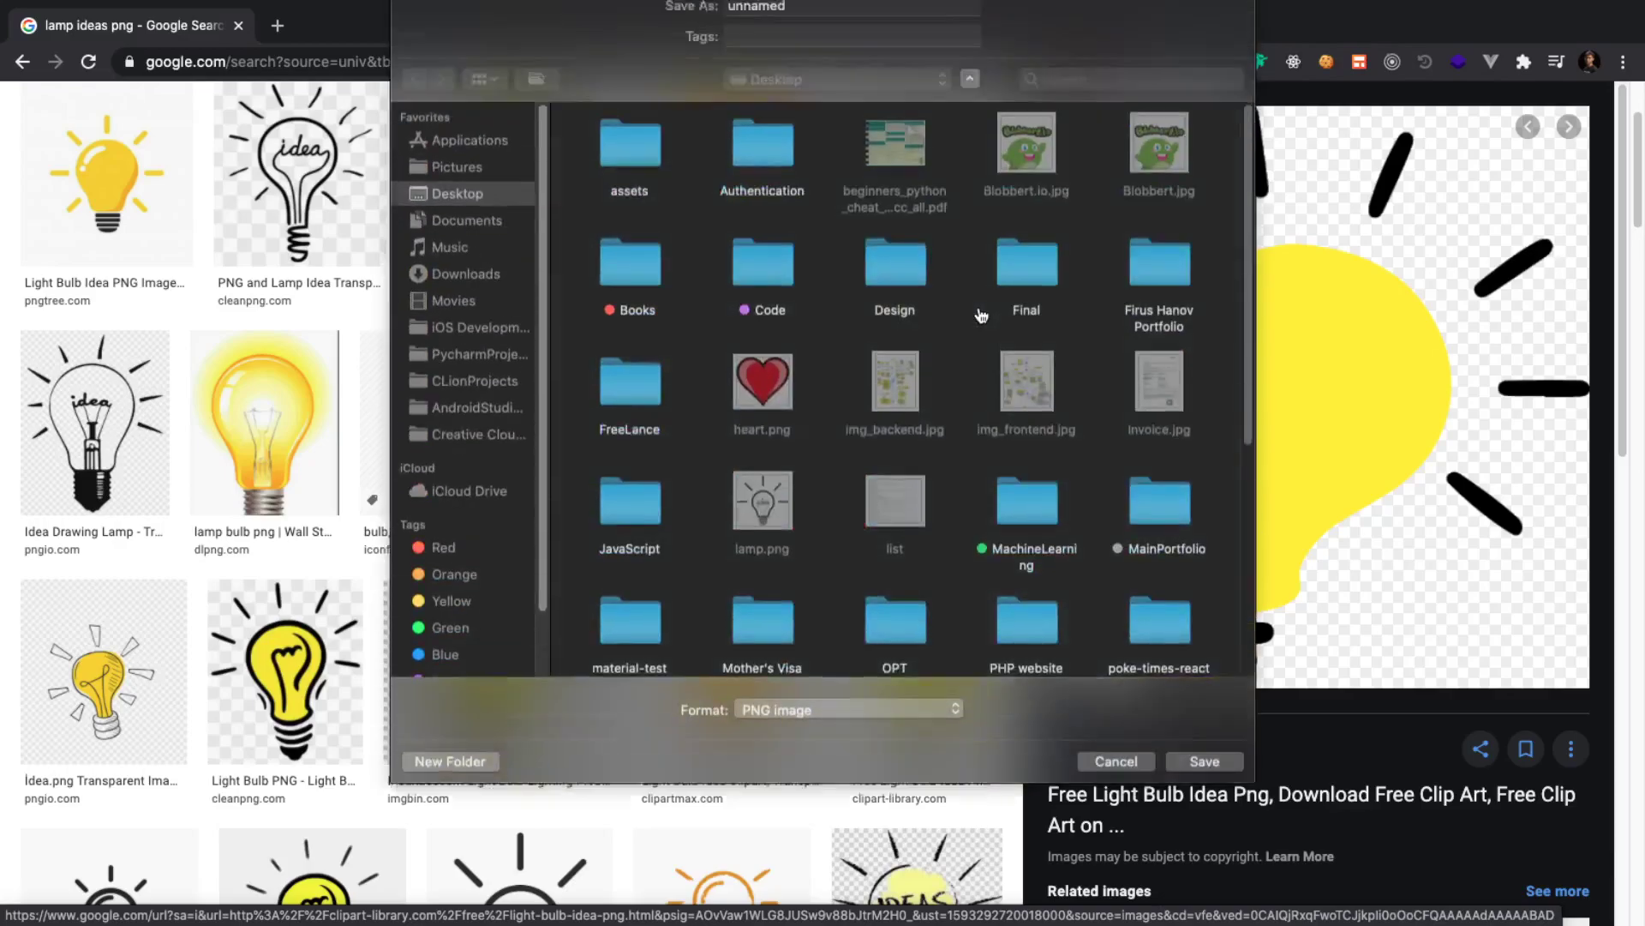
{"action": "type", "text": "lamp"}
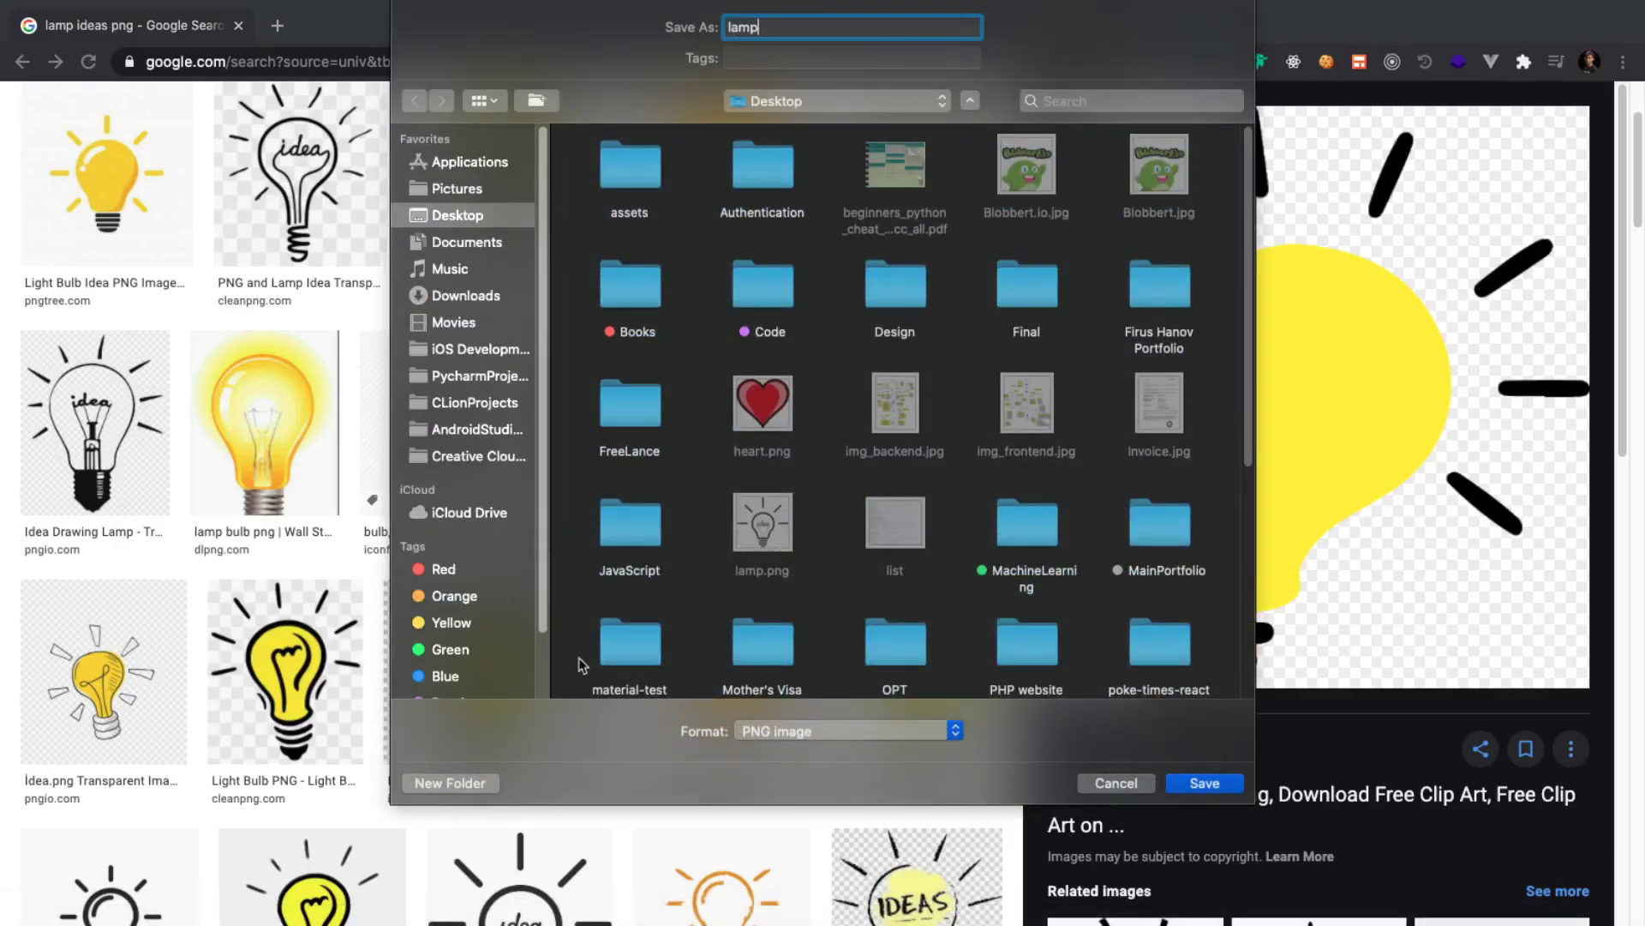
{"action": "left_click", "coordinate": [1230, 782]}
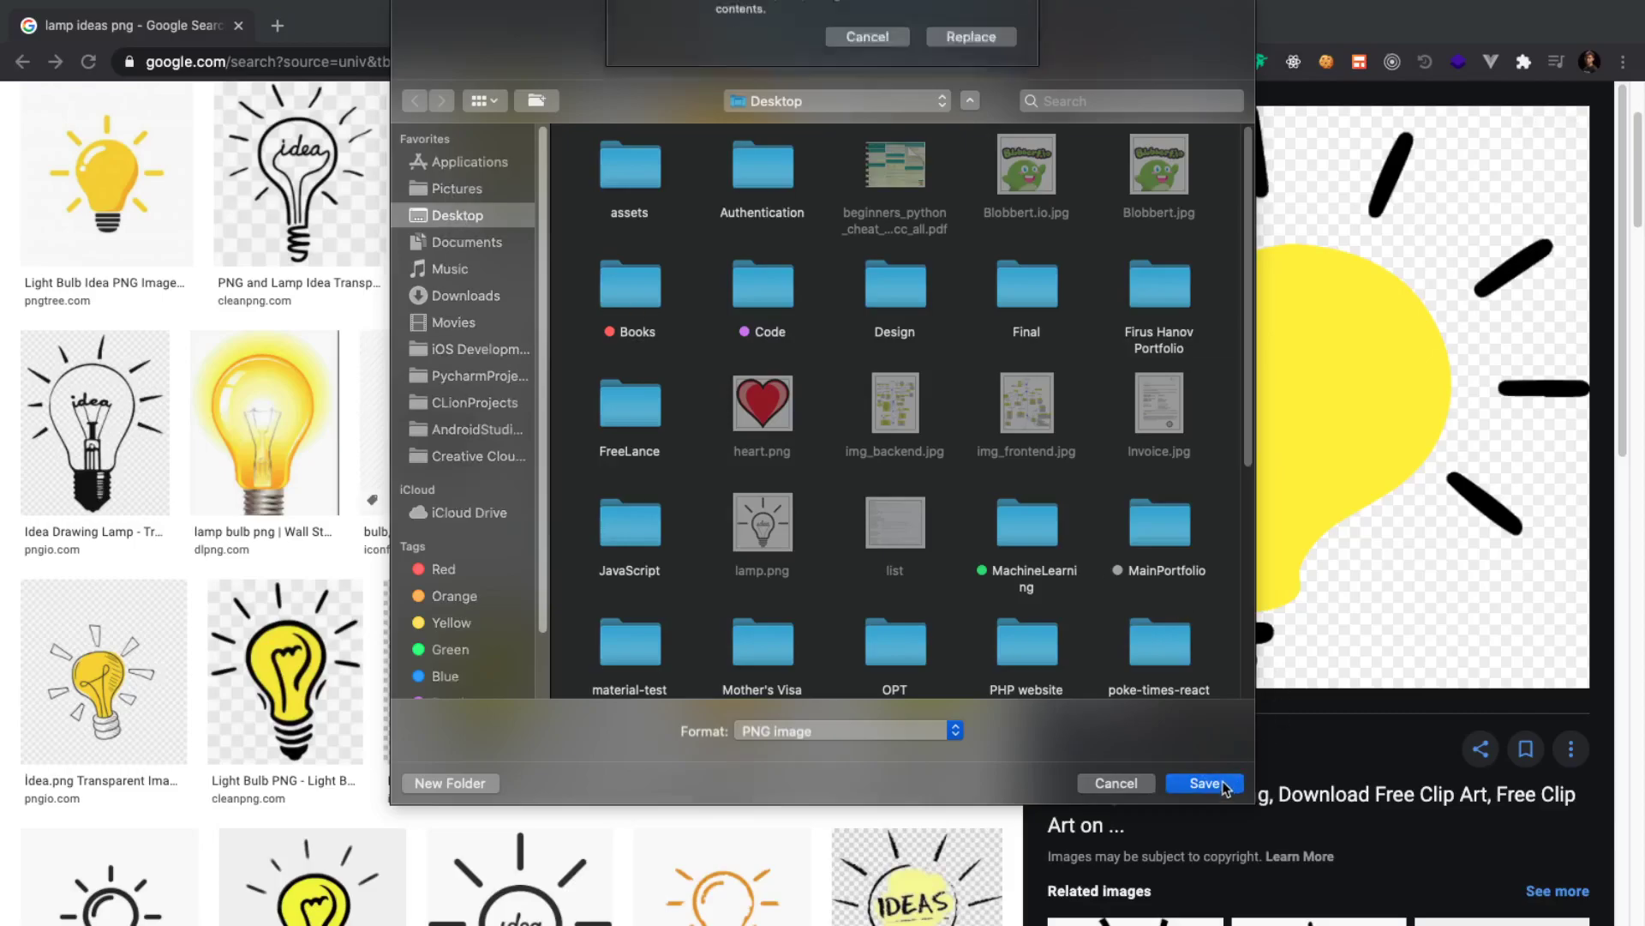
{"action": "left_click", "coordinate": [998, 124]}
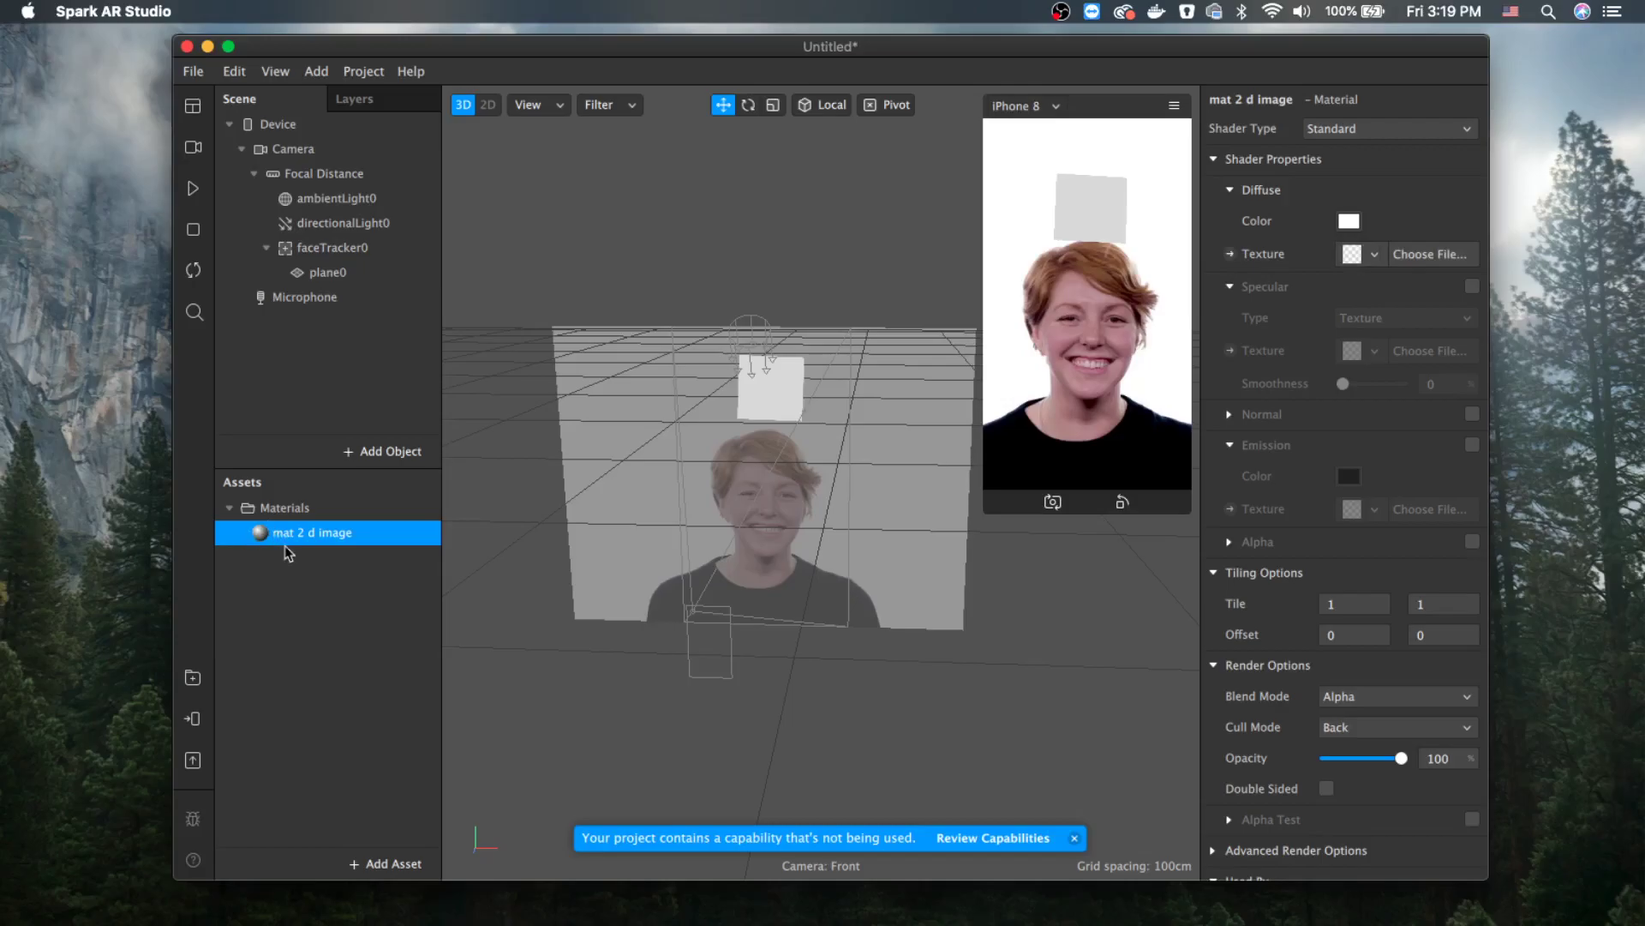
Load lamp.png from the Desktop as mat 2 d image's Diffuse Texture
{"action": "left_click", "coordinate": [1372, 255]}
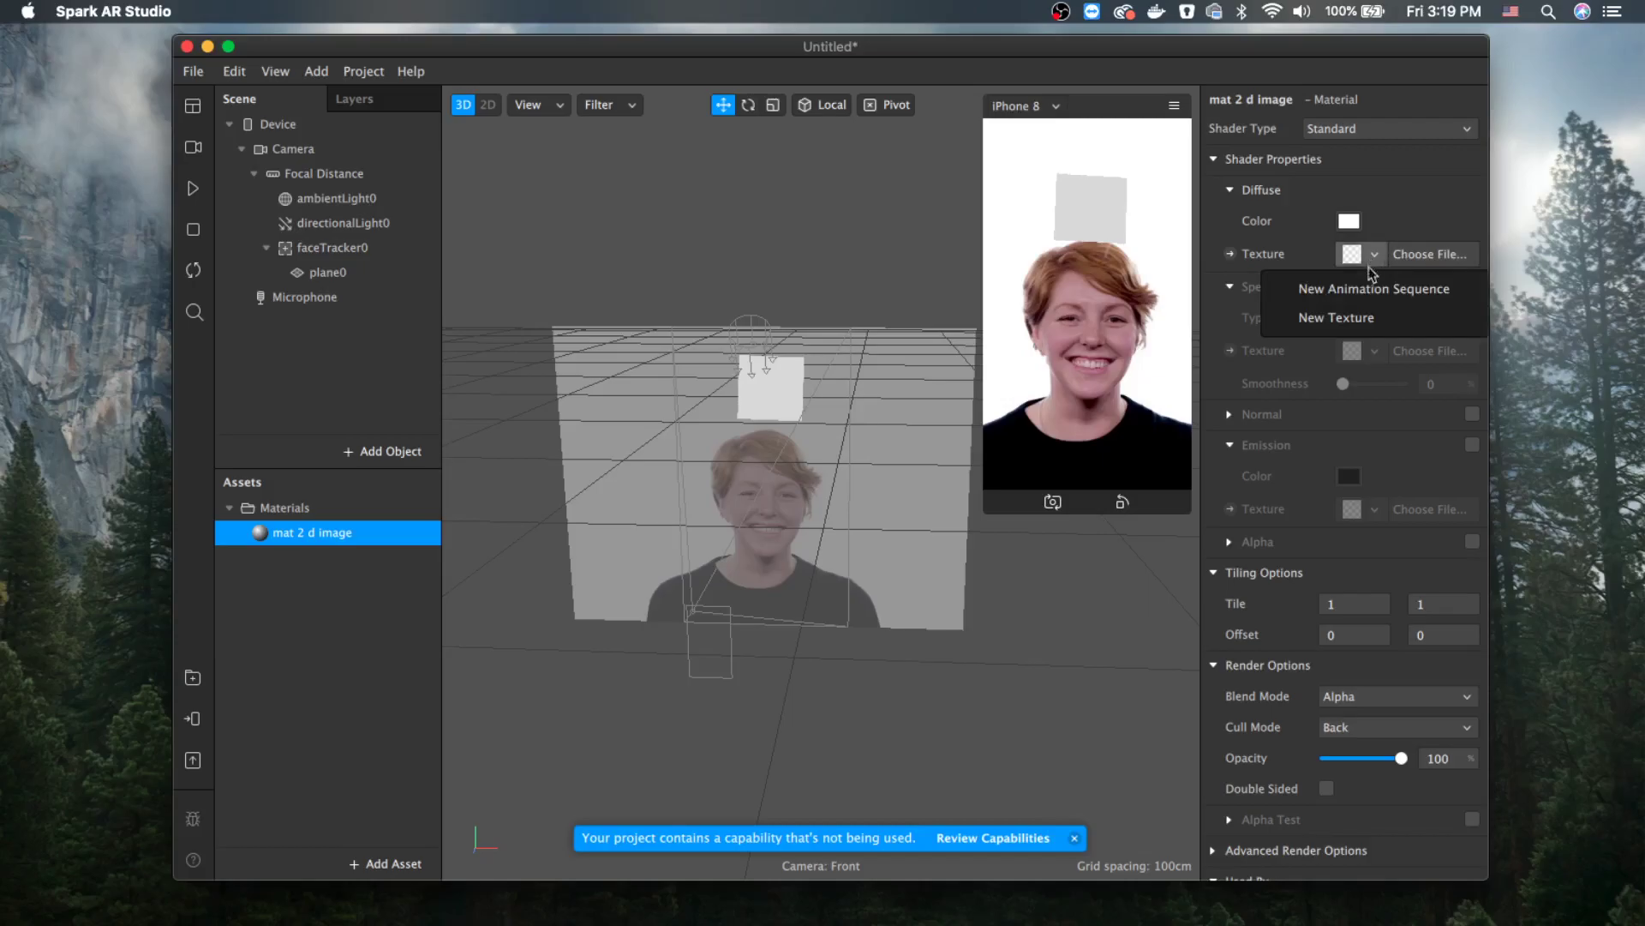
{"action": "left_click", "coordinate": [1423, 257]}
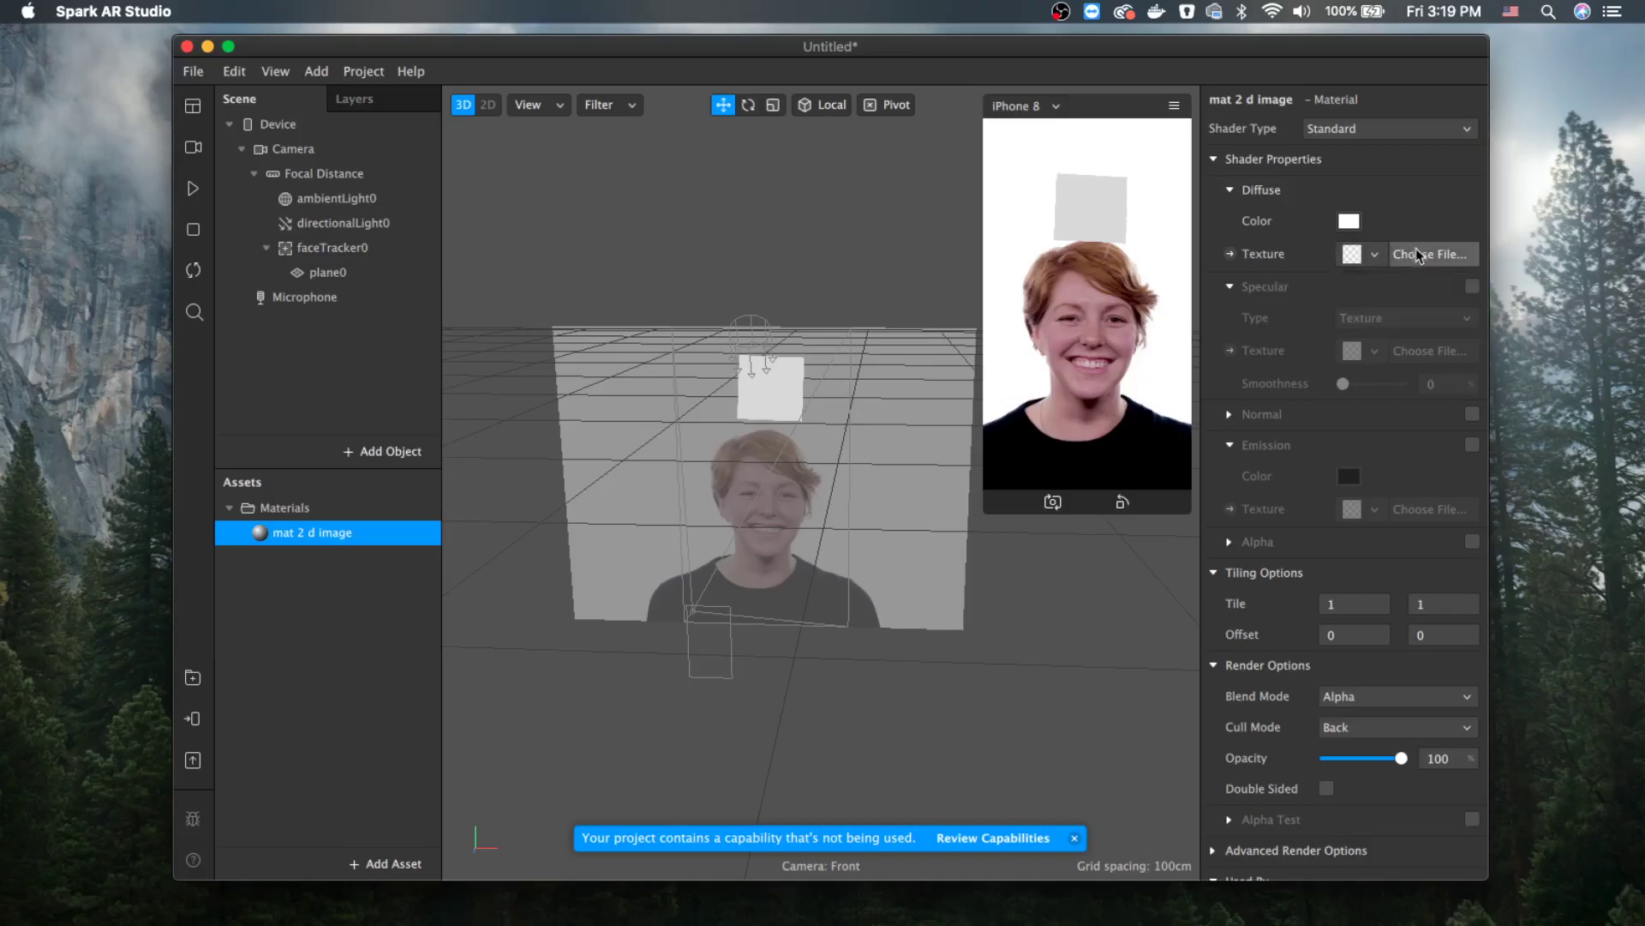
{"action": "left_click", "coordinate": [1425, 259]}
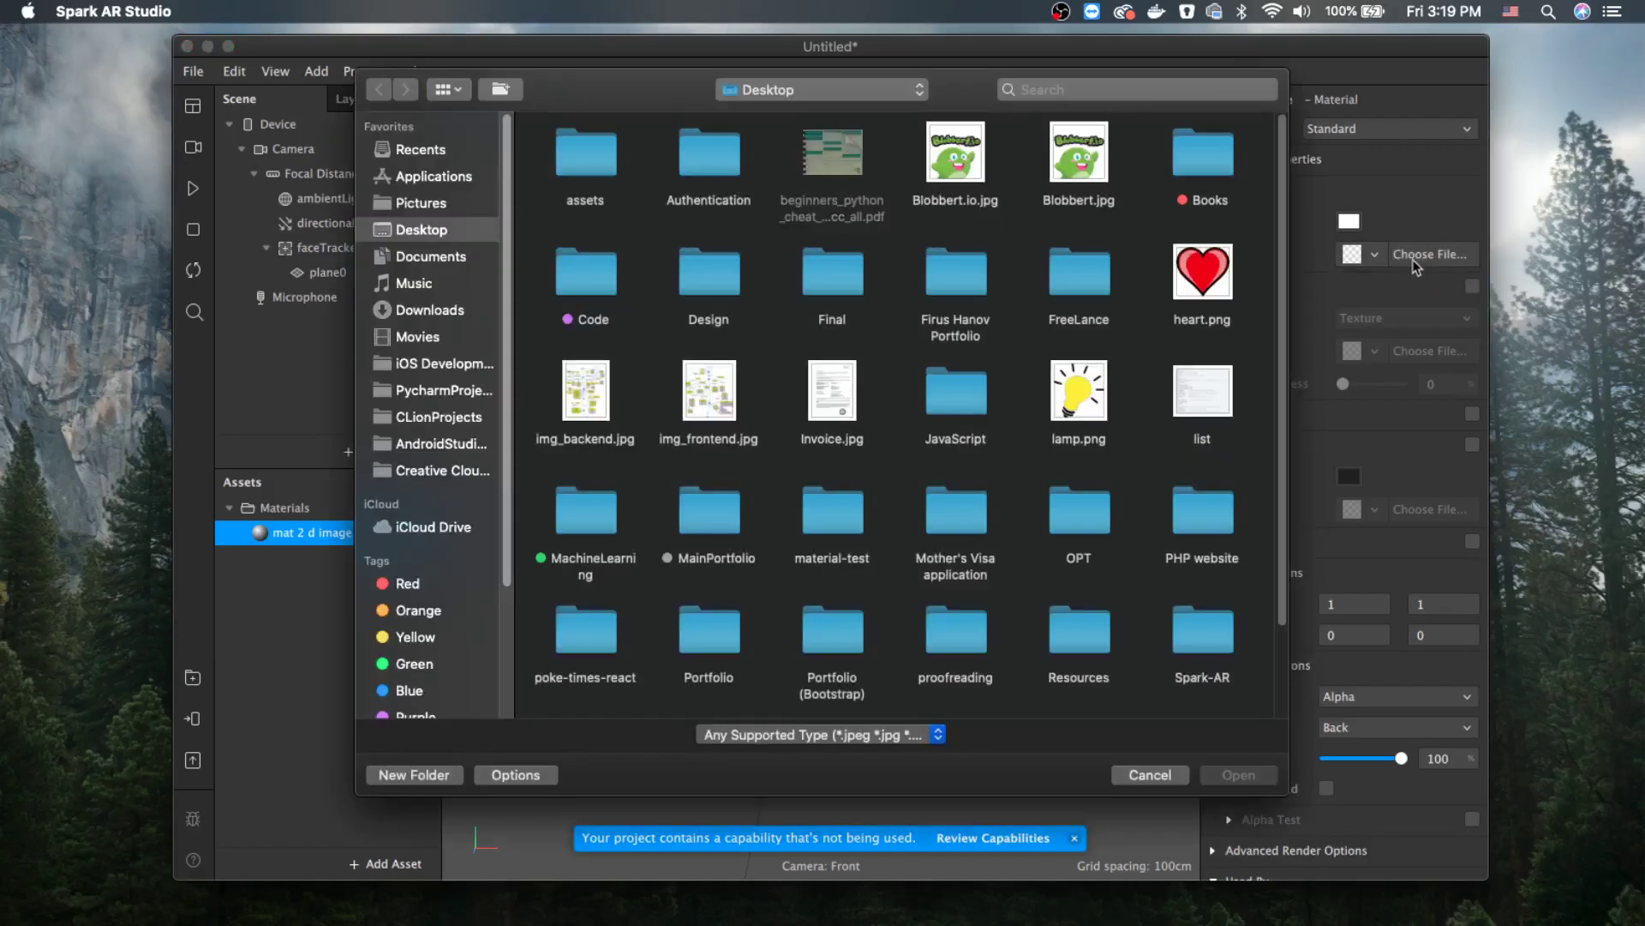
{"action": "double_click", "coordinate": [1099, 403]}
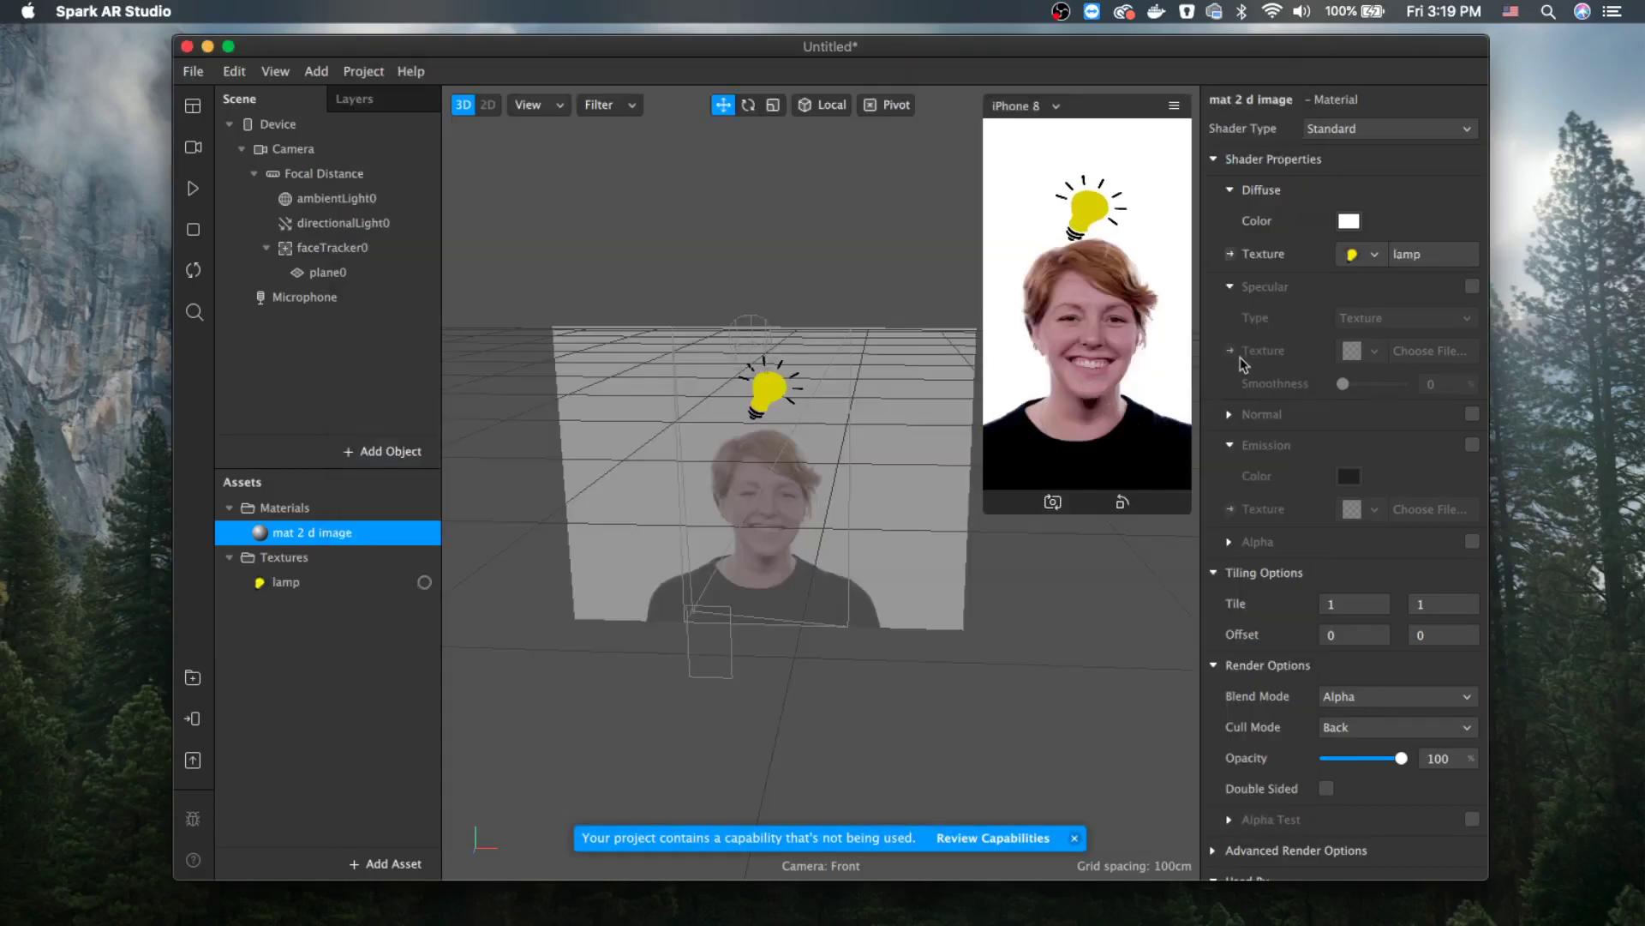
Play the preview, select plane0, pause, then show the camera and video source list
{"action": "left_click", "coordinate": [192, 188]}
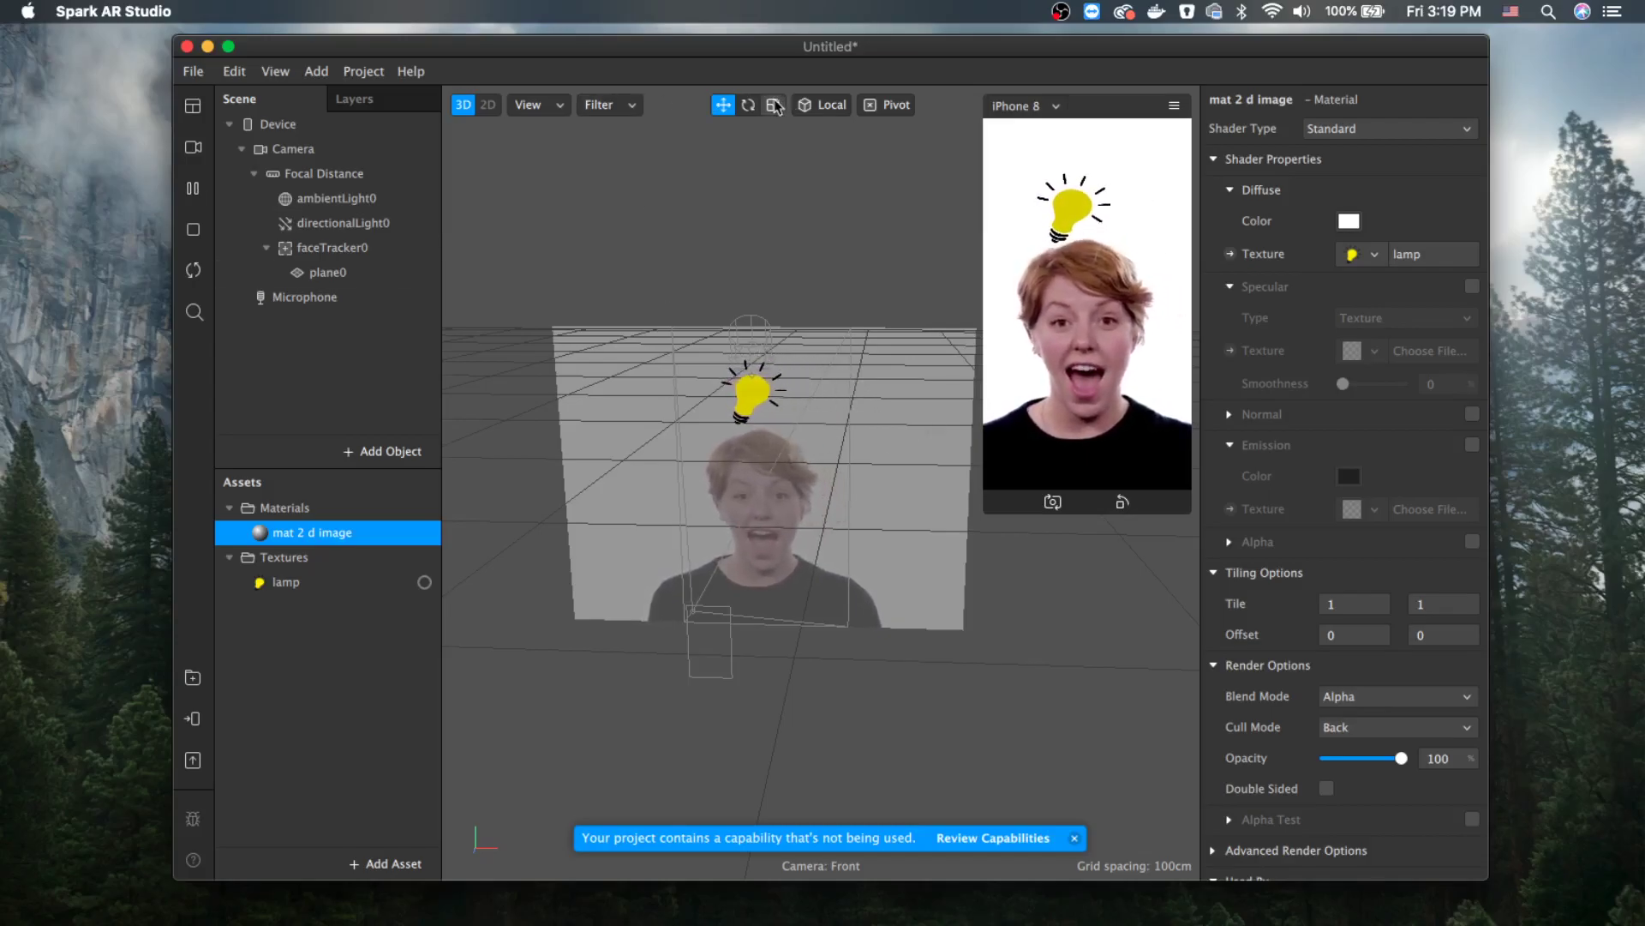
{"action": "left_click", "coordinate": [326, 272]}
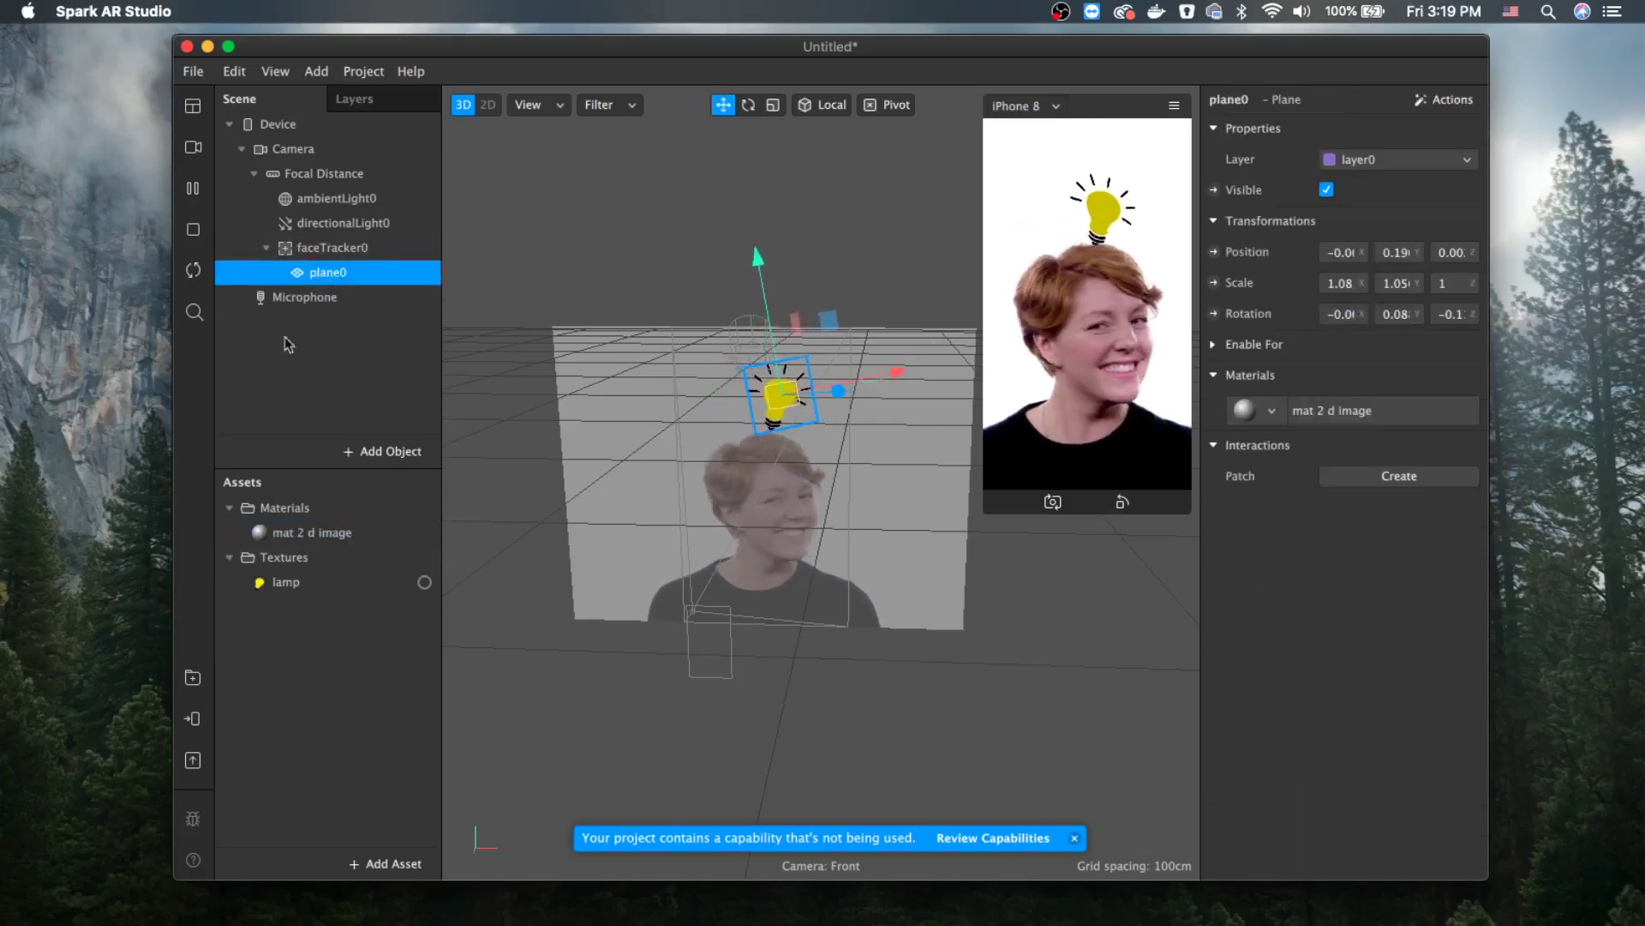
{"action": "left_click", "coordinate": [193, 188]}
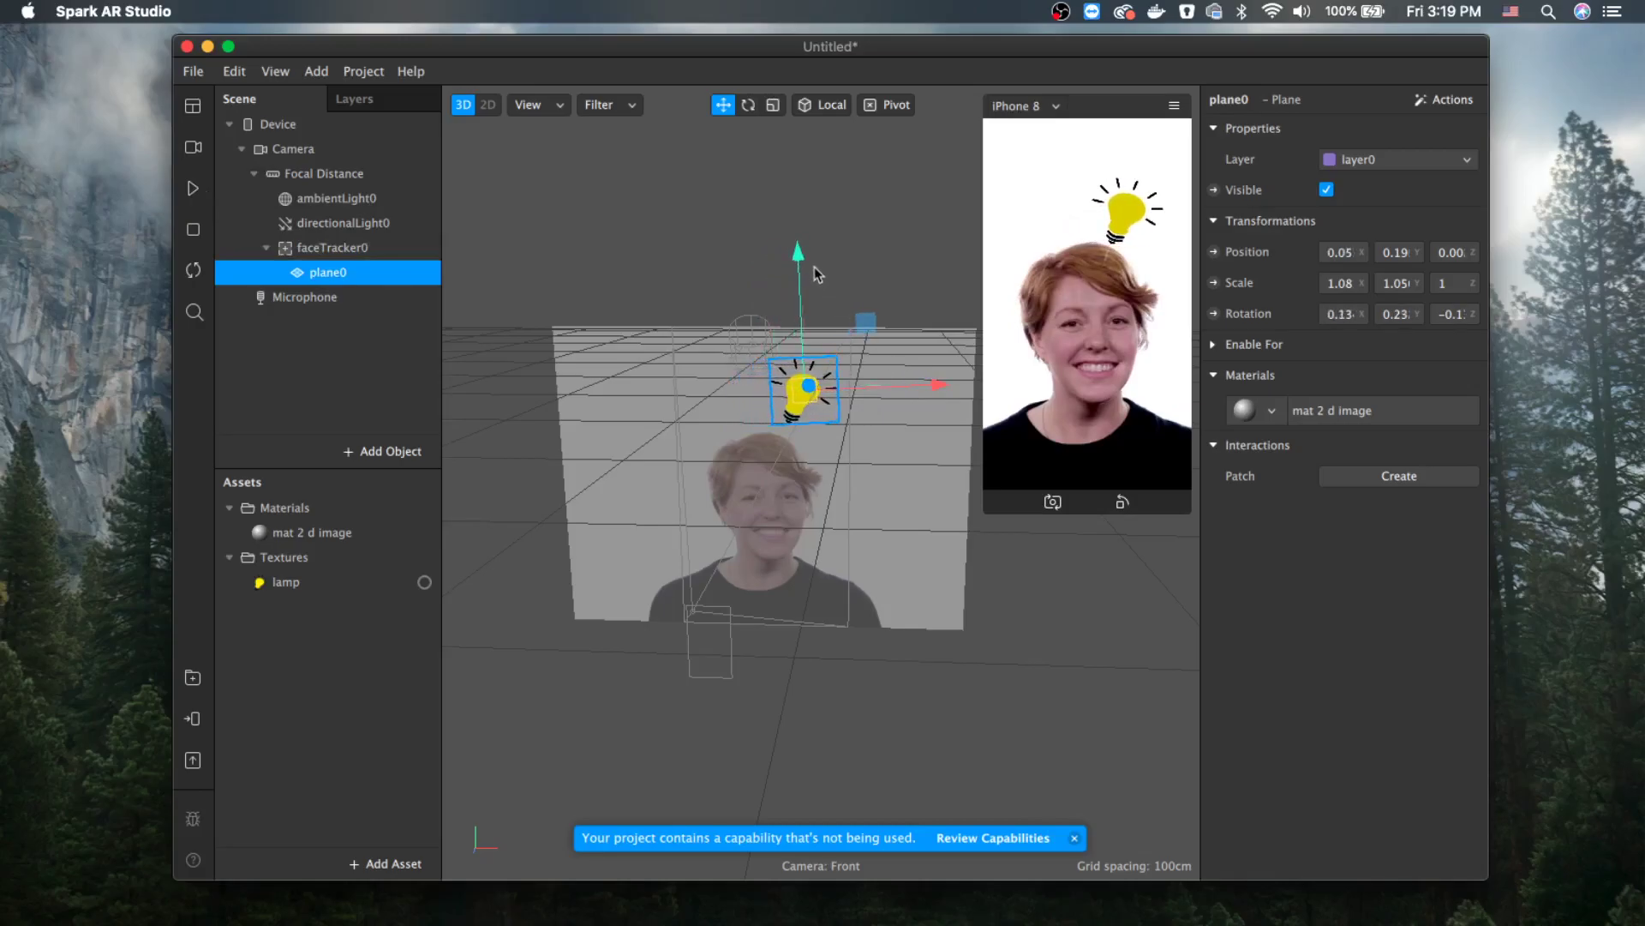
{"action": "left_click", "coordinate": [193, 147]}
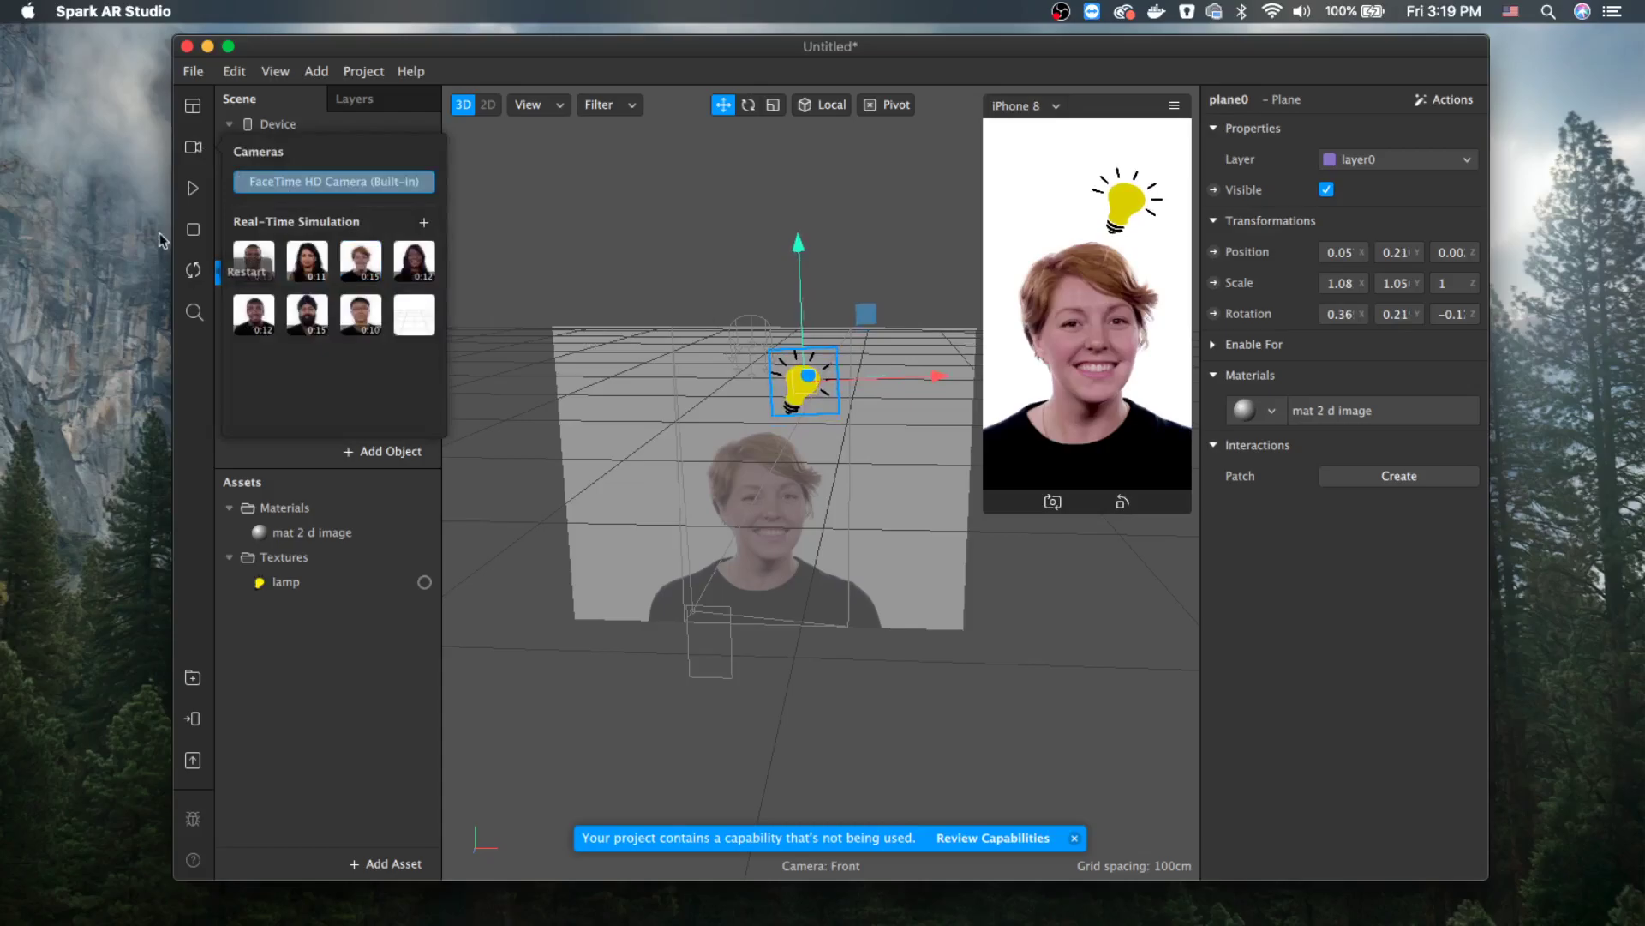
Resume the preview and switch it to the live FaceTime HD Camera webcam feed
{"action": "left_click", "coordinate": [190, 187]}
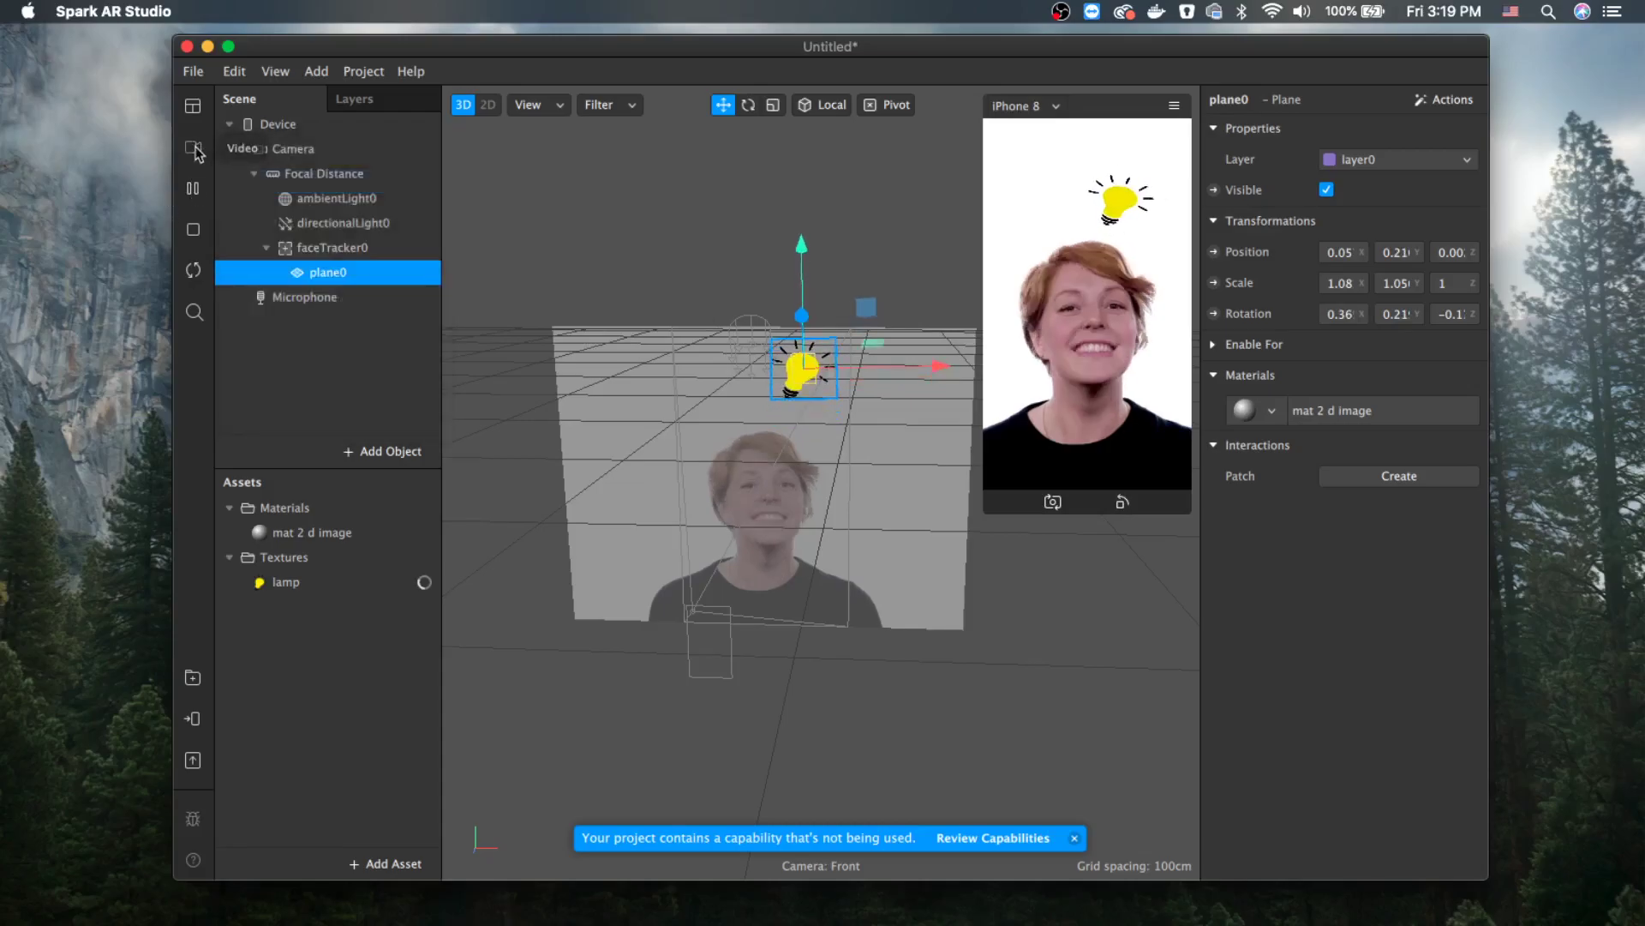
{"action": "left_click", "coordinate": [193, 147]}
{"action": "left_click", "coordinate": [268, 191]}
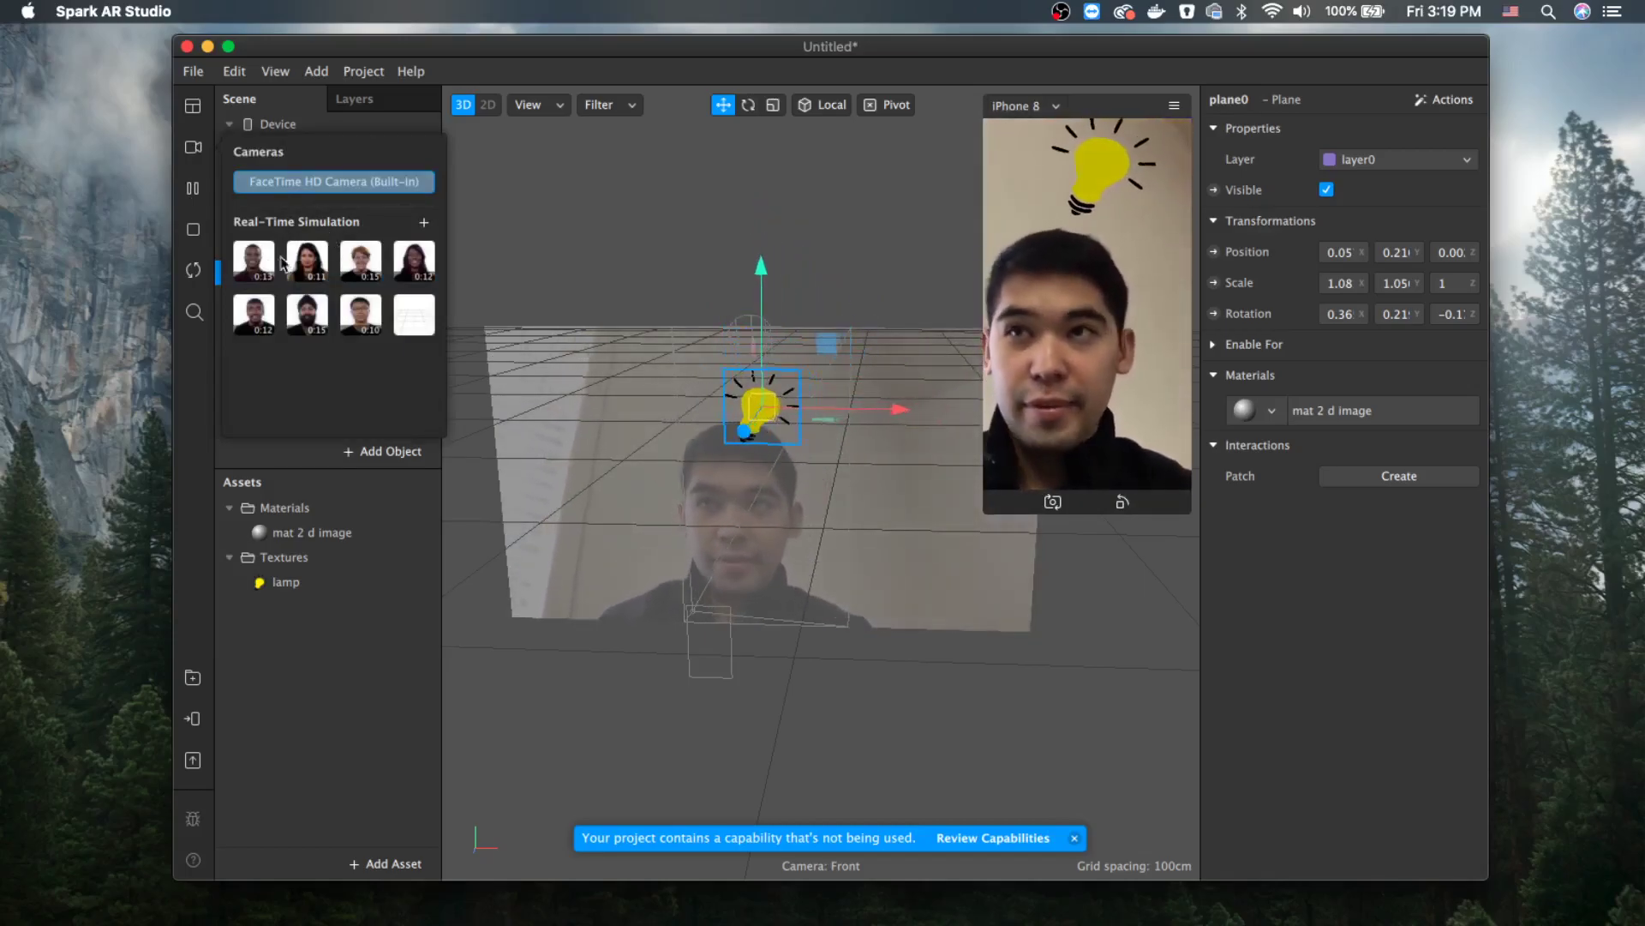
{"action": "left_click", "coordinate": [219, 195]}
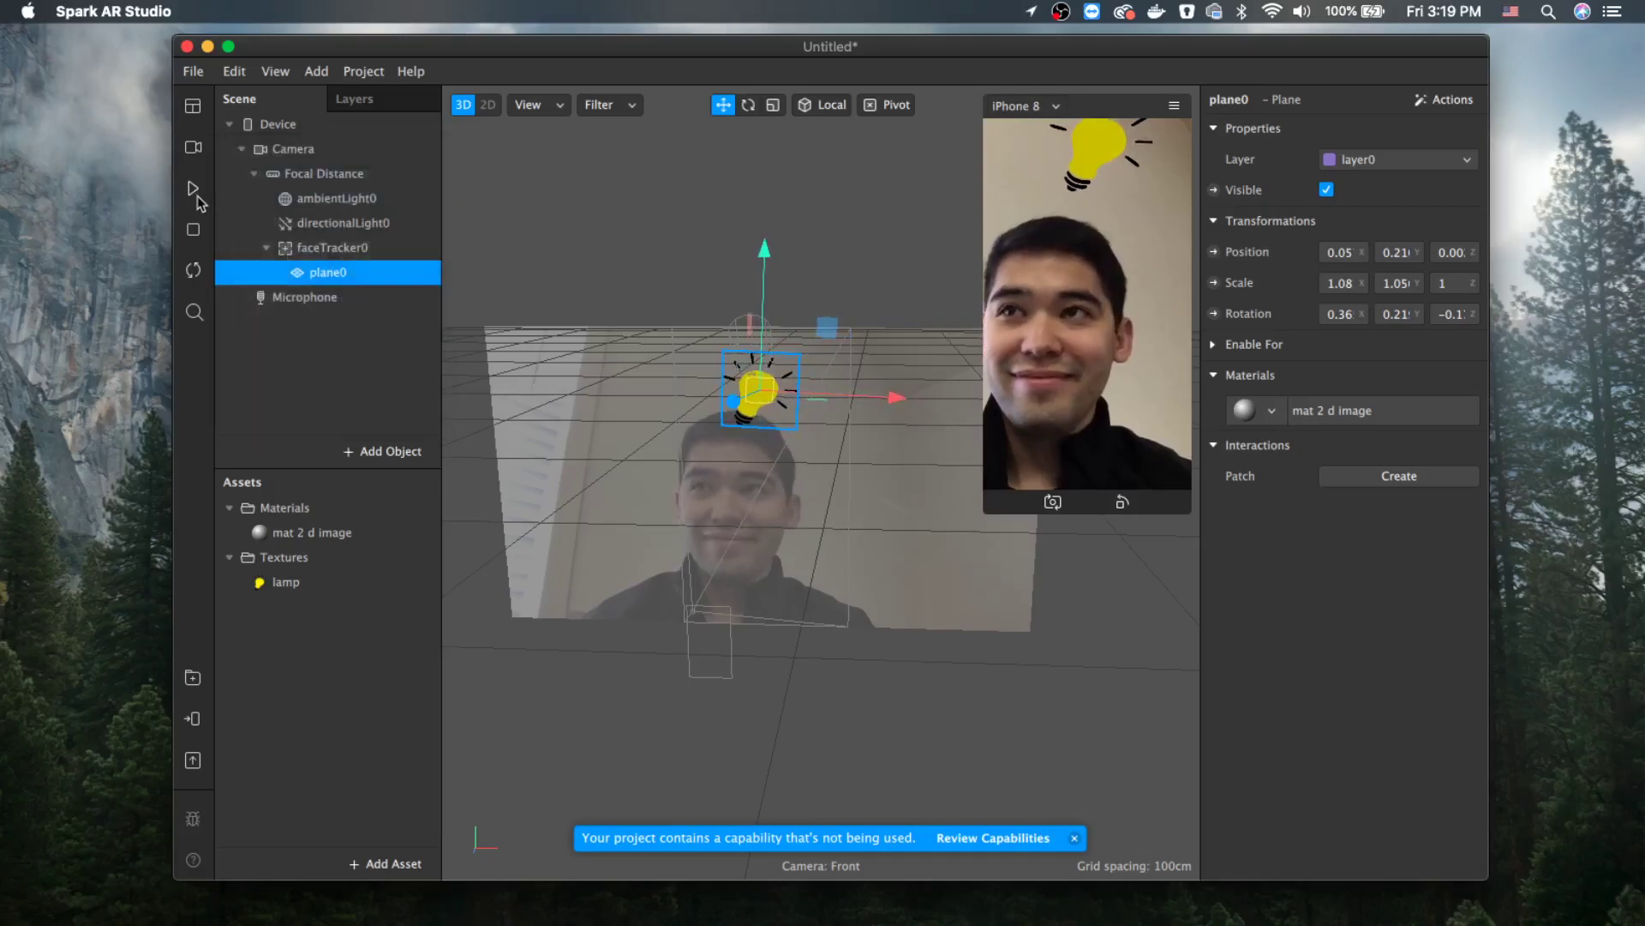
Play the second Real-Time Simulation face video and enlarge the device preview
{"action": "left_click", "coordinate": [194, 146]}
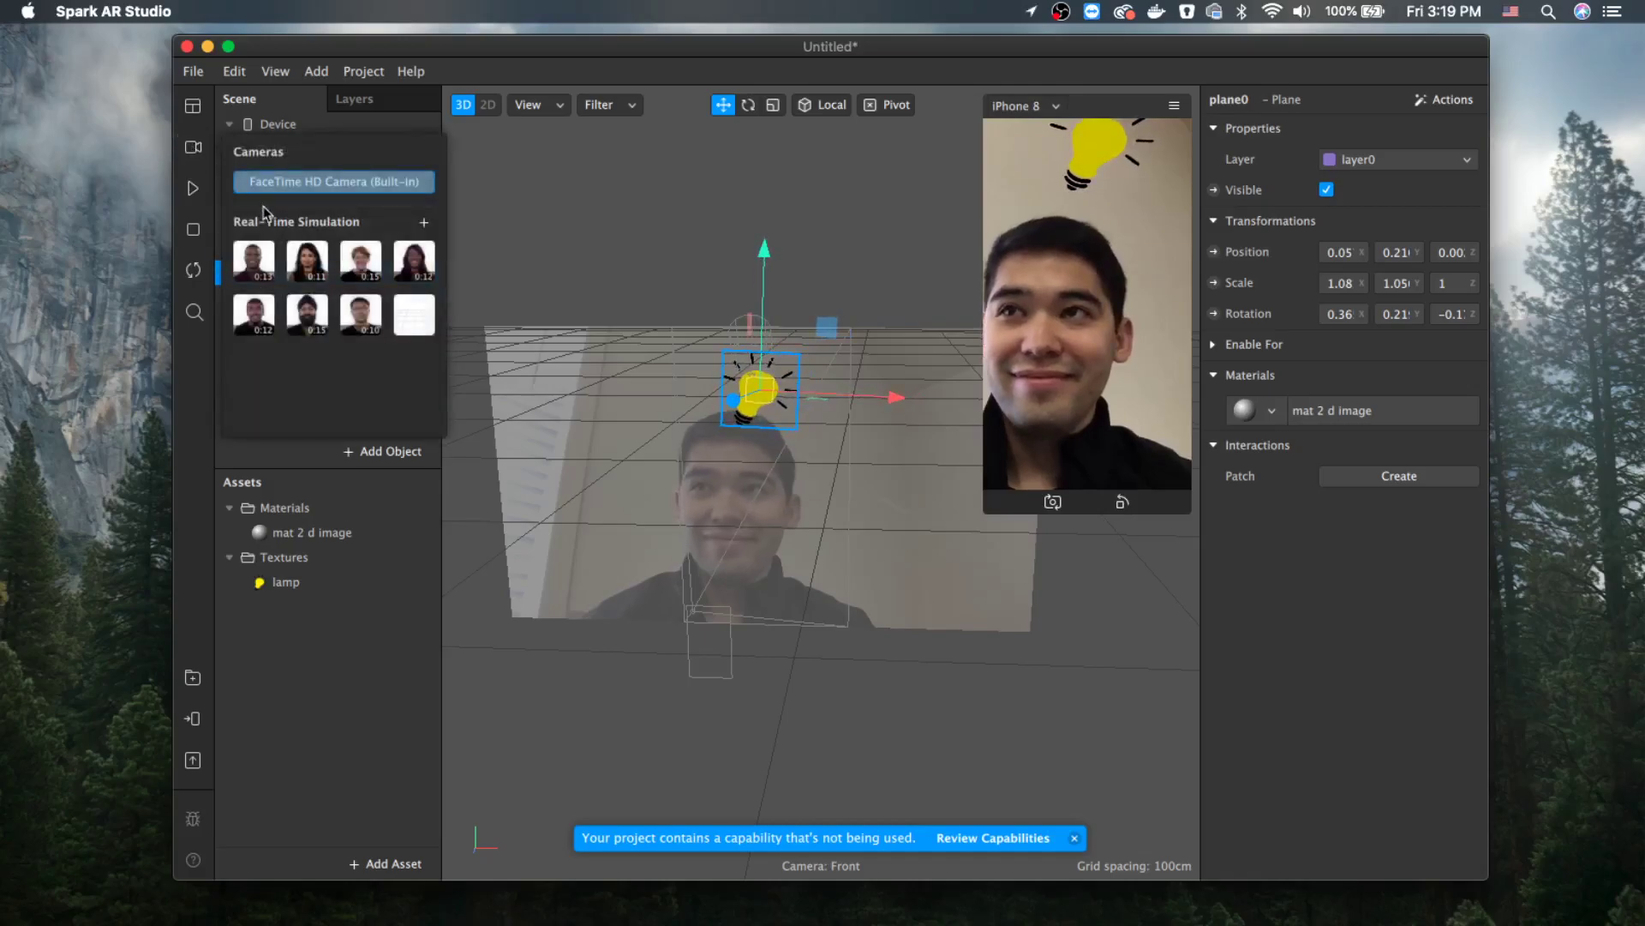
{"action": "left_click", "coordinate": [313, 262]}
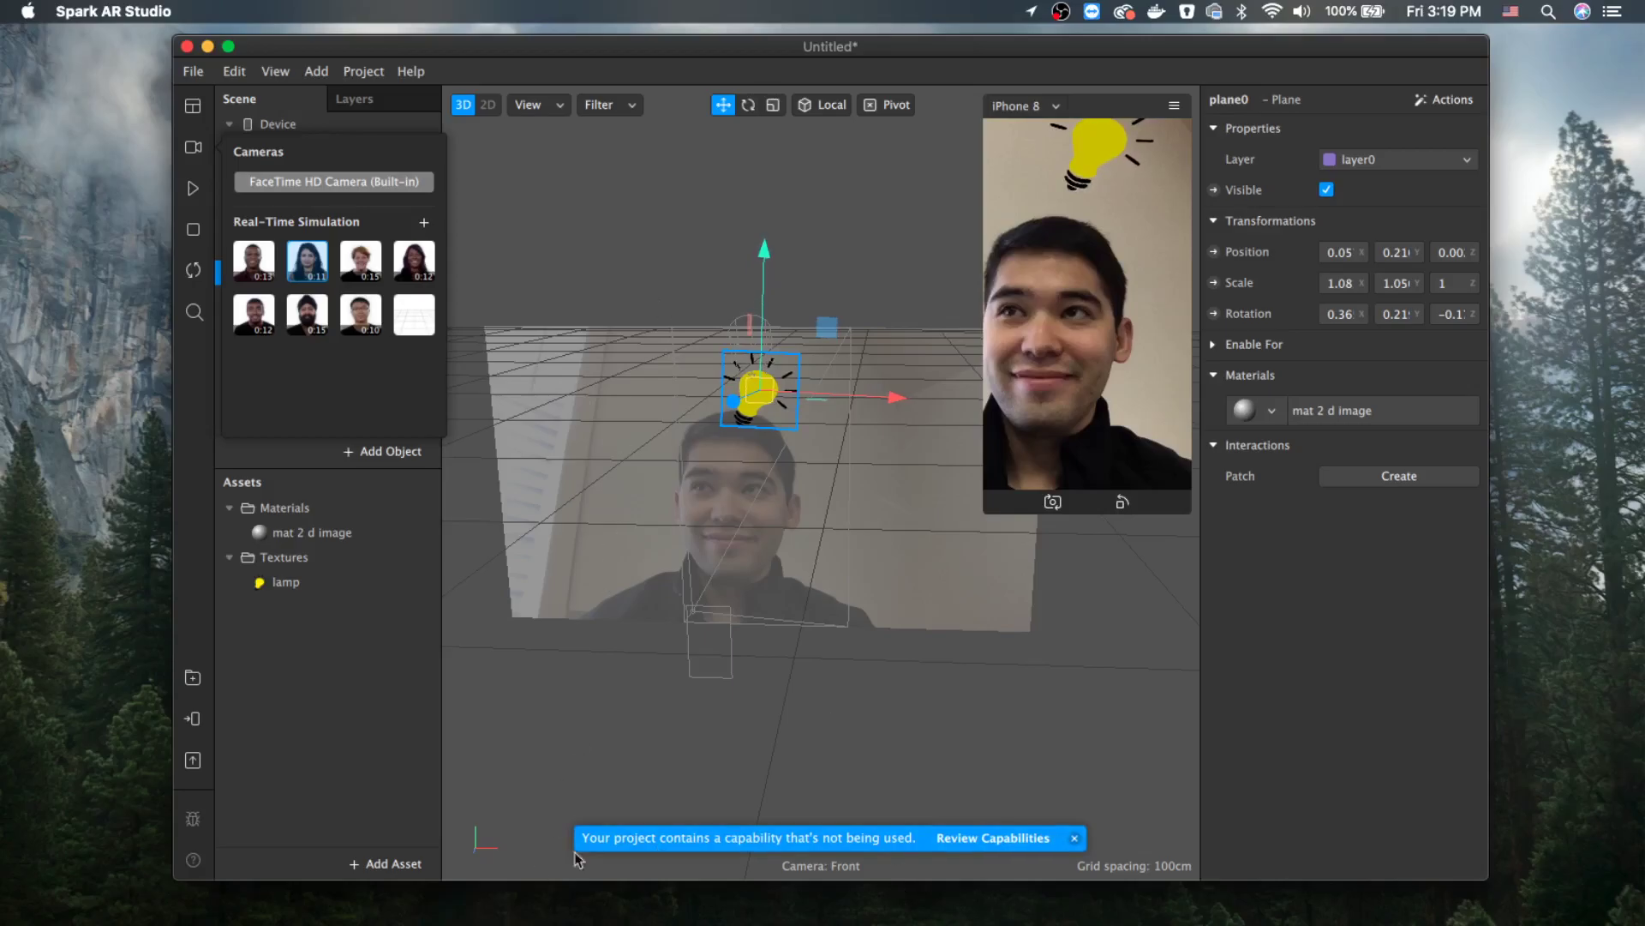
{"action": "left_click", "coordinate": [210, 197]}
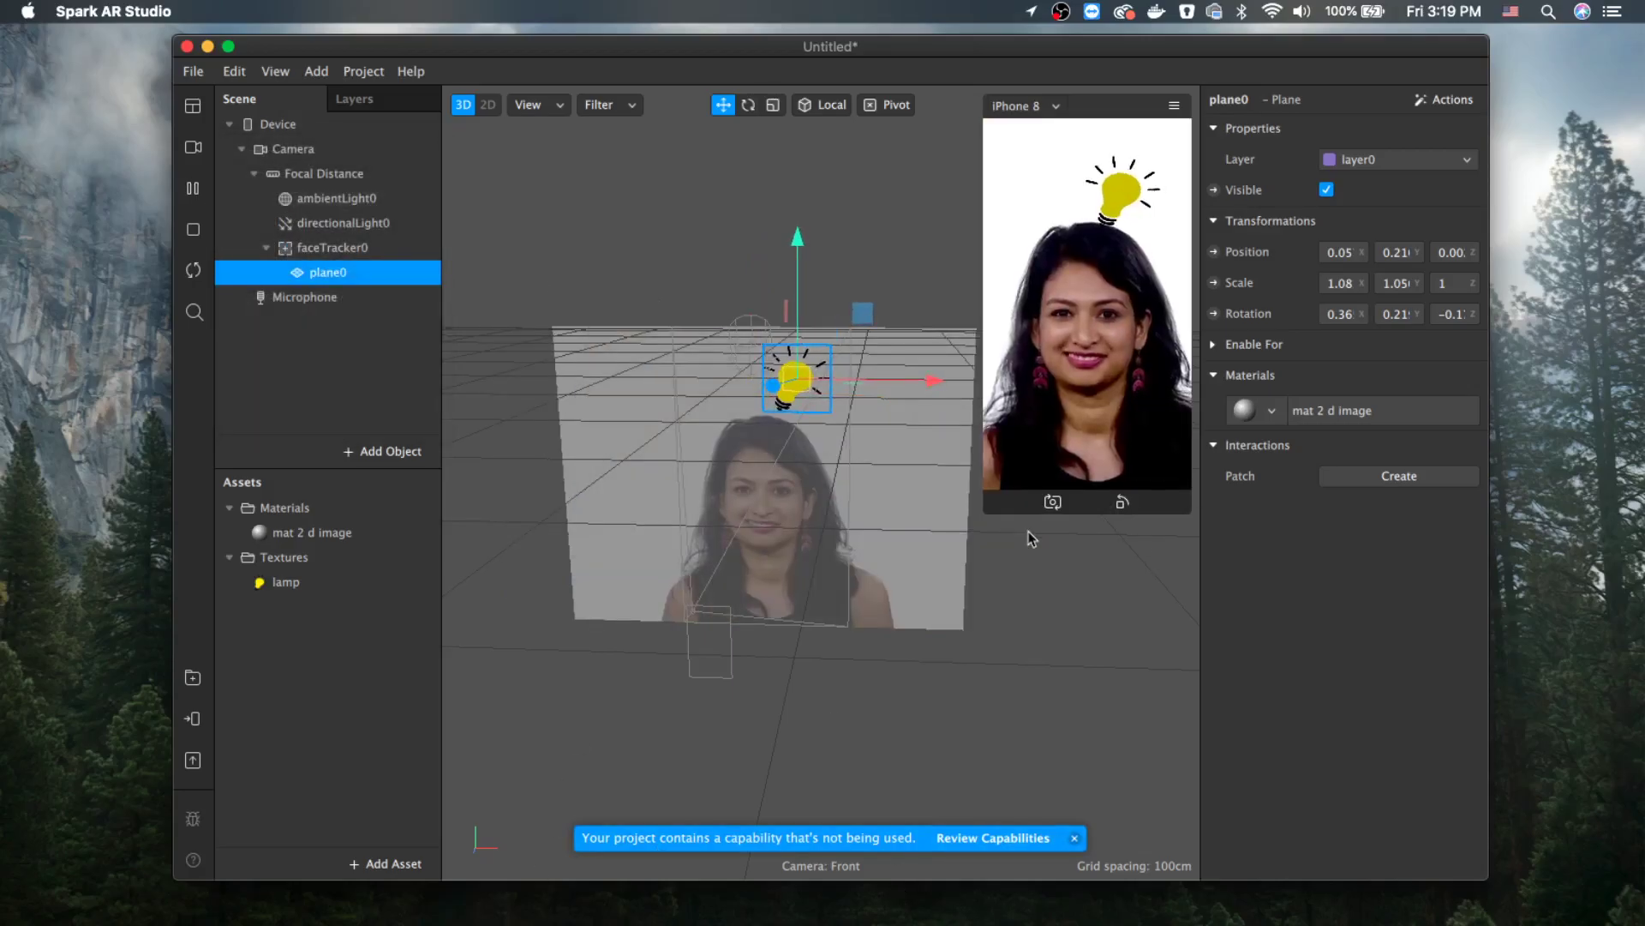
{"action": "left_click_drag", "start_coordinate": [984, 515], "coordinate": [910, 645]}
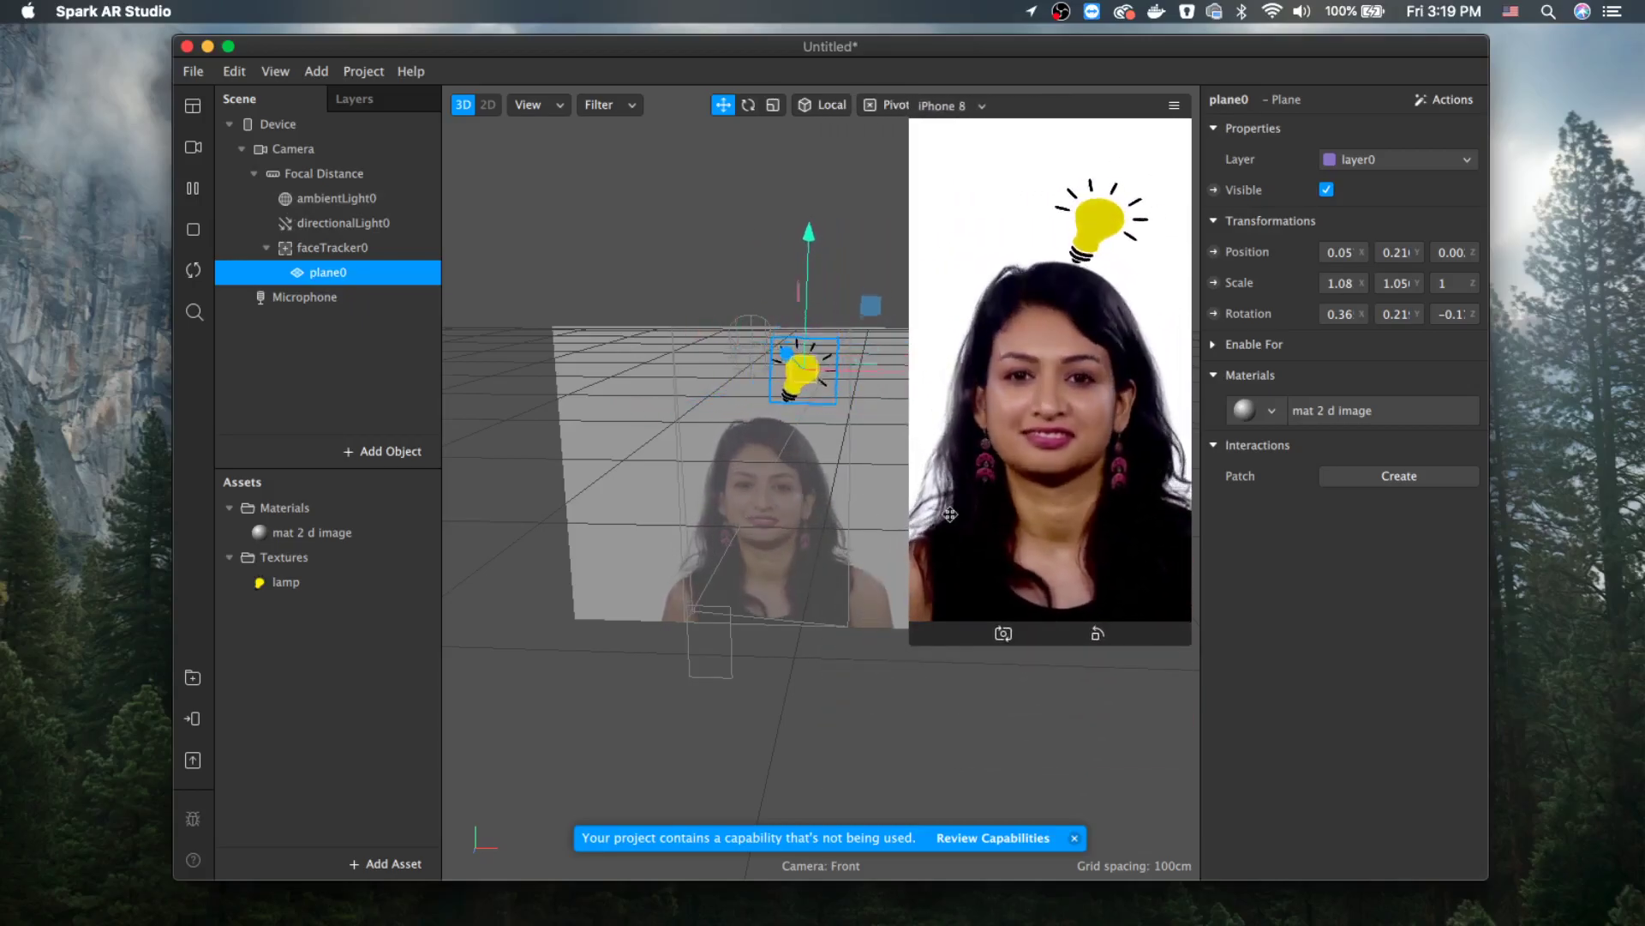